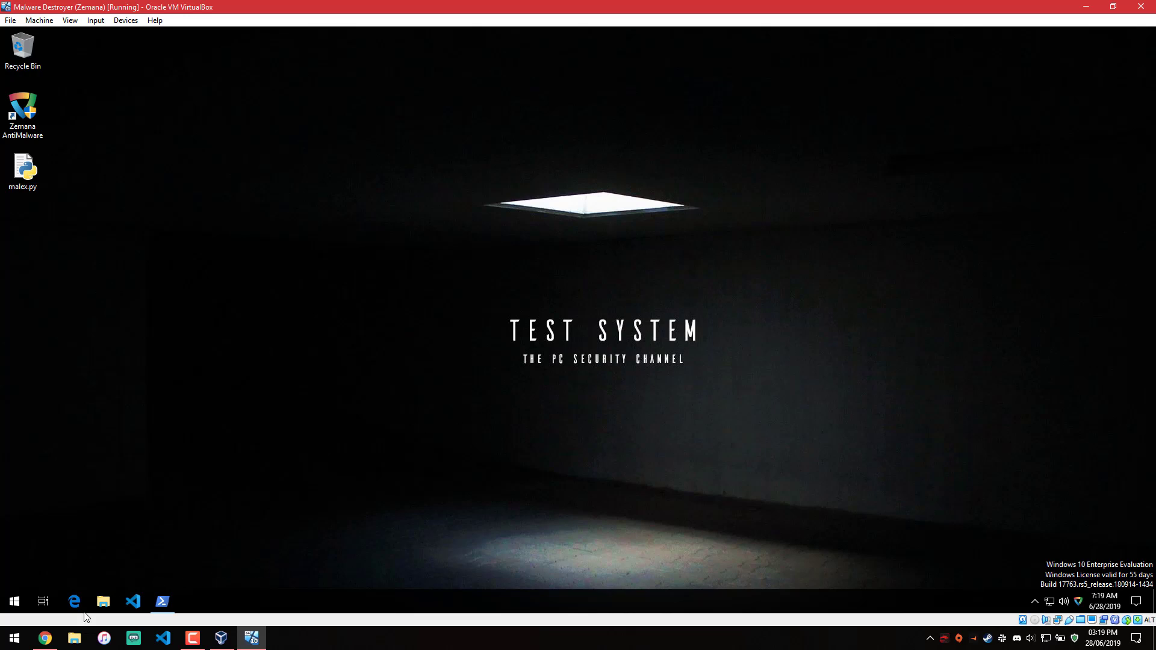
# Bring the host Chrome window with the zemana.com homepage in front of VirtualBox.
pyautogui.click(46, 638)
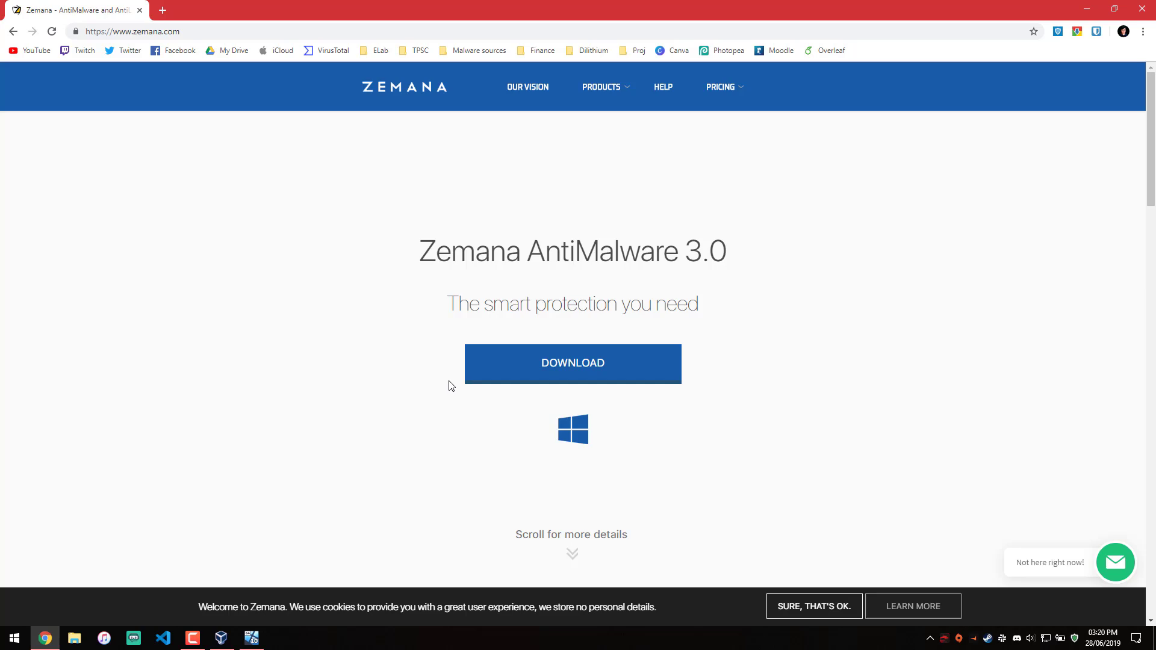
# Scroll through the zemana.com homepage's feature sections and download offer.
pyautogui.scroll(-4, 452, 385)
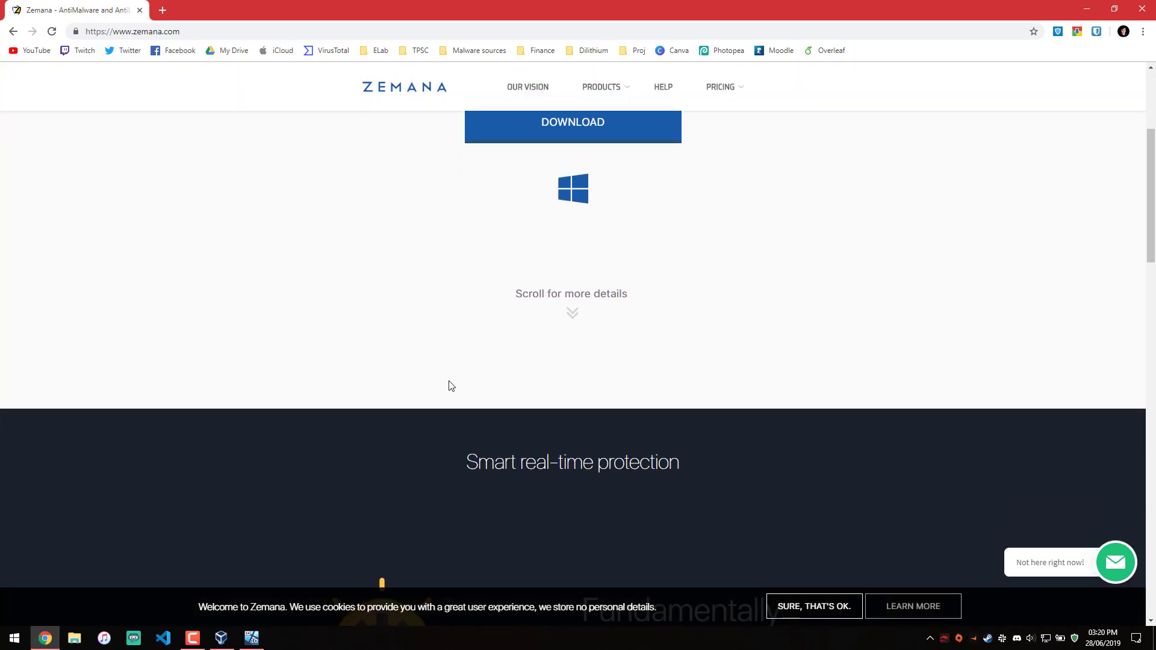
pyautogui.scroll(-5, 452, 385)
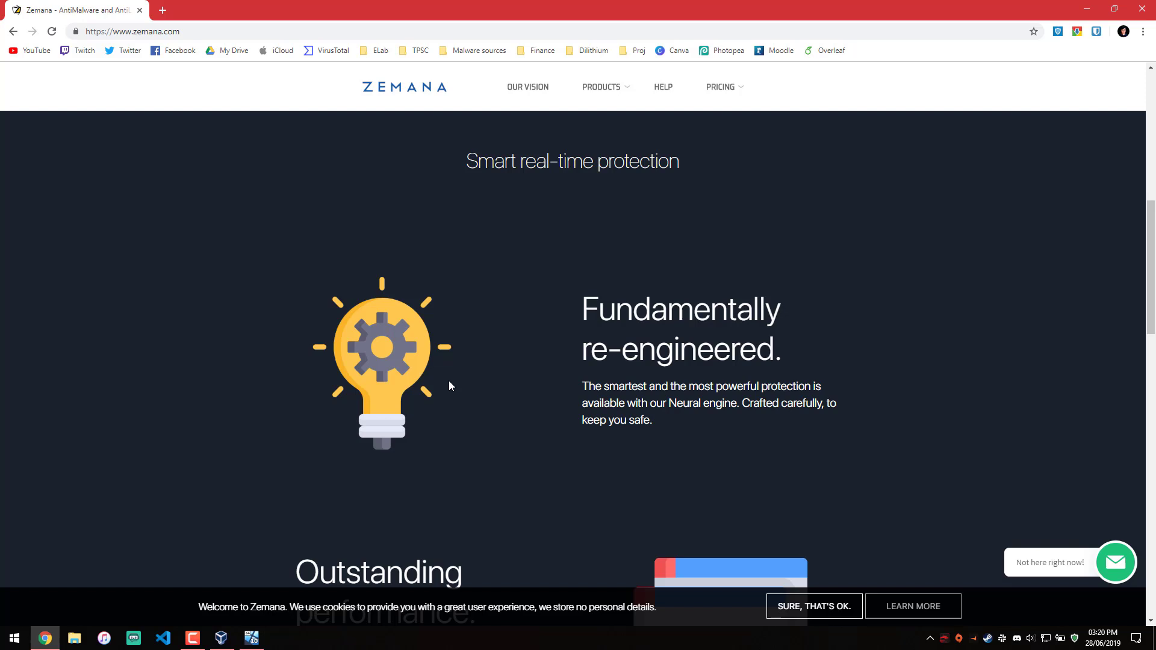
pyautogui.scroll(-4, 449, 380)
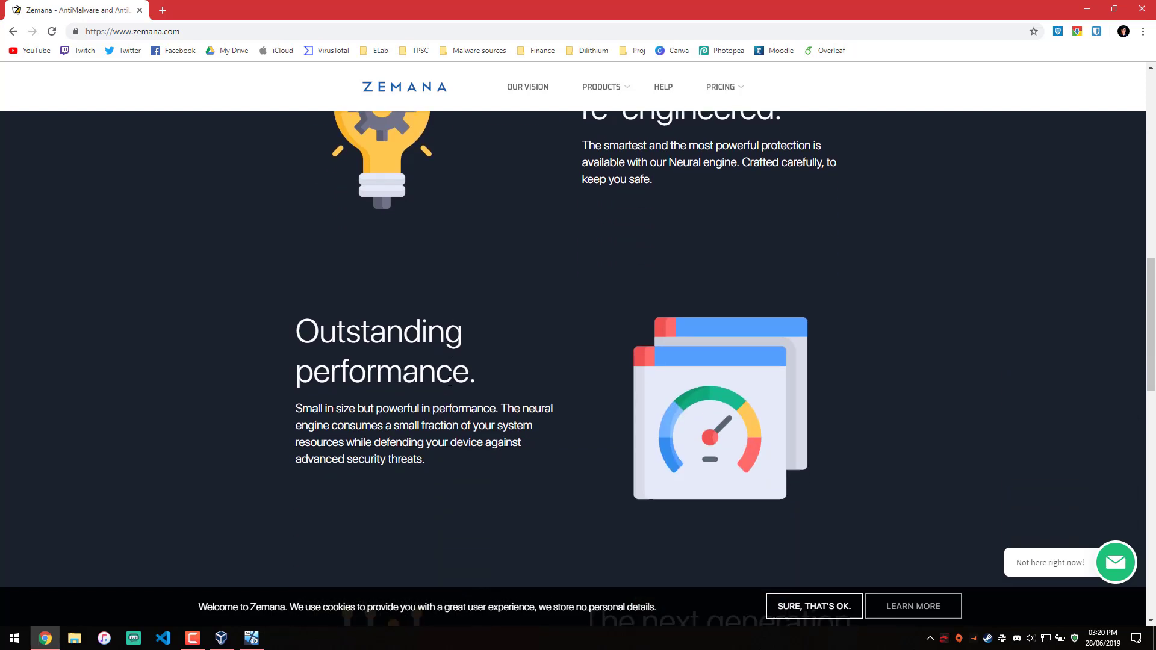
pyautogui.scroll(-5, 450, 379)
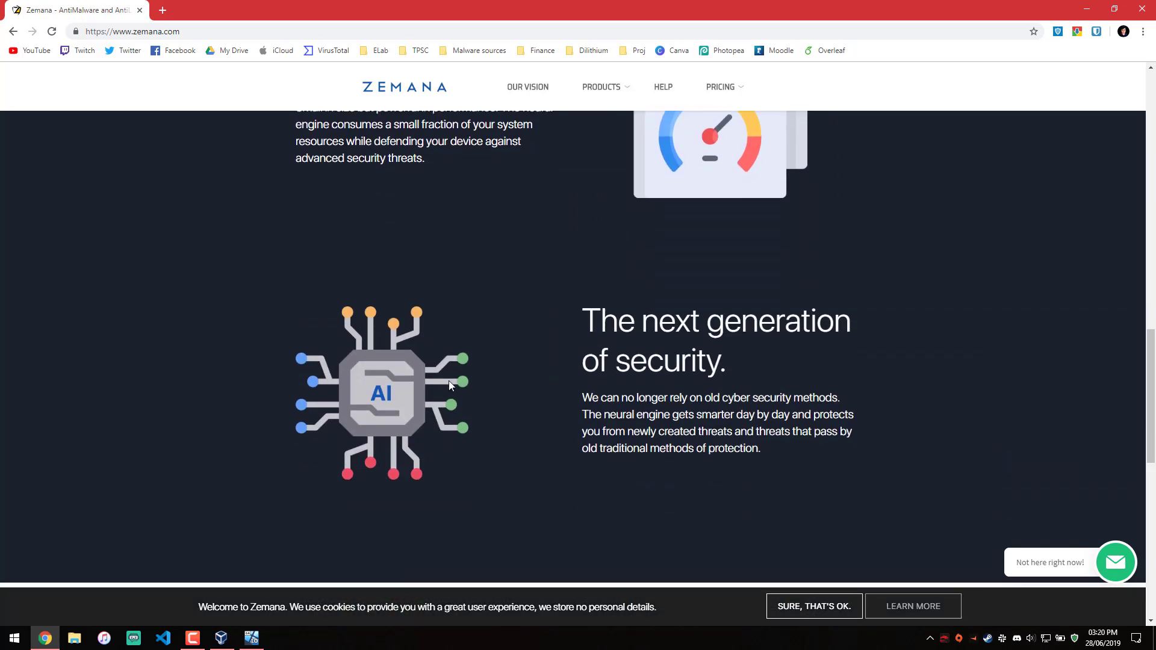
pyautogui.scroll(-10, 449, 381)
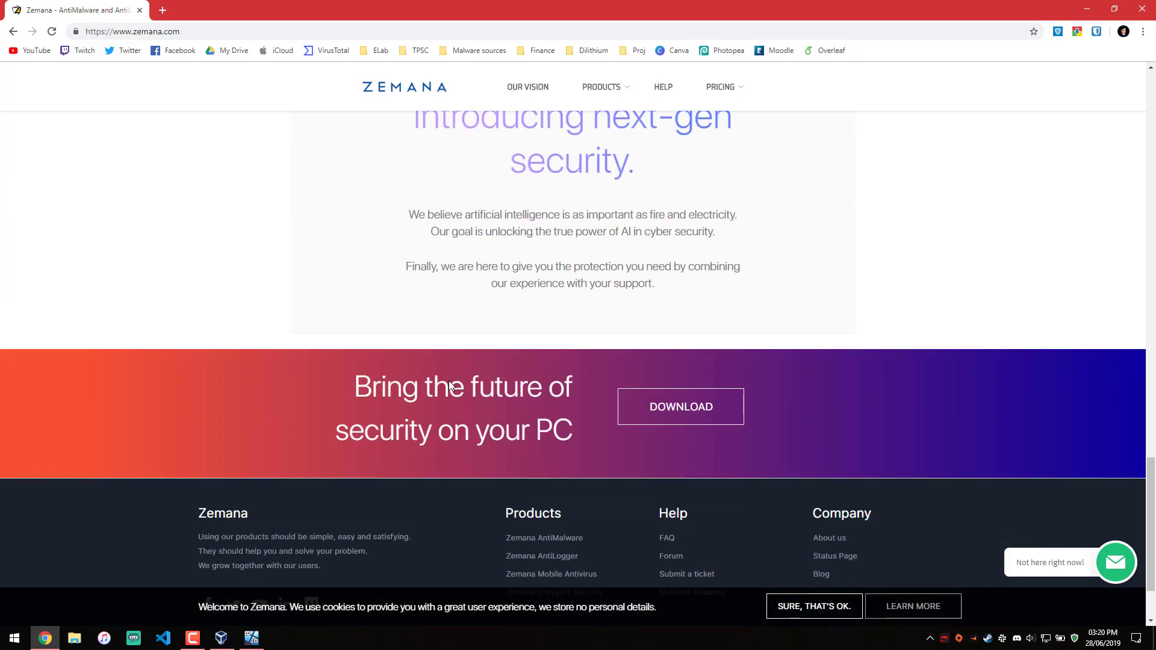
pyautogui.scroll(2, 449, 385)
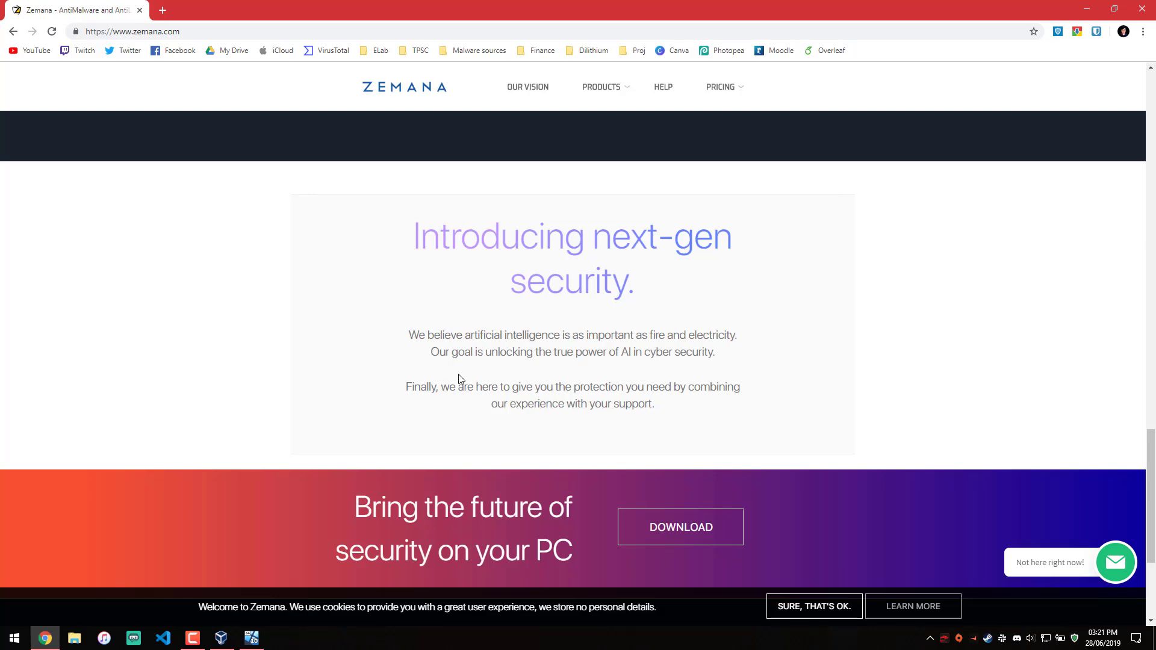
# Launch Zemana AntiMalware in the VM and confirm in Settings it's up to date at 3.1.320.
pyautogui.click(252, 639)
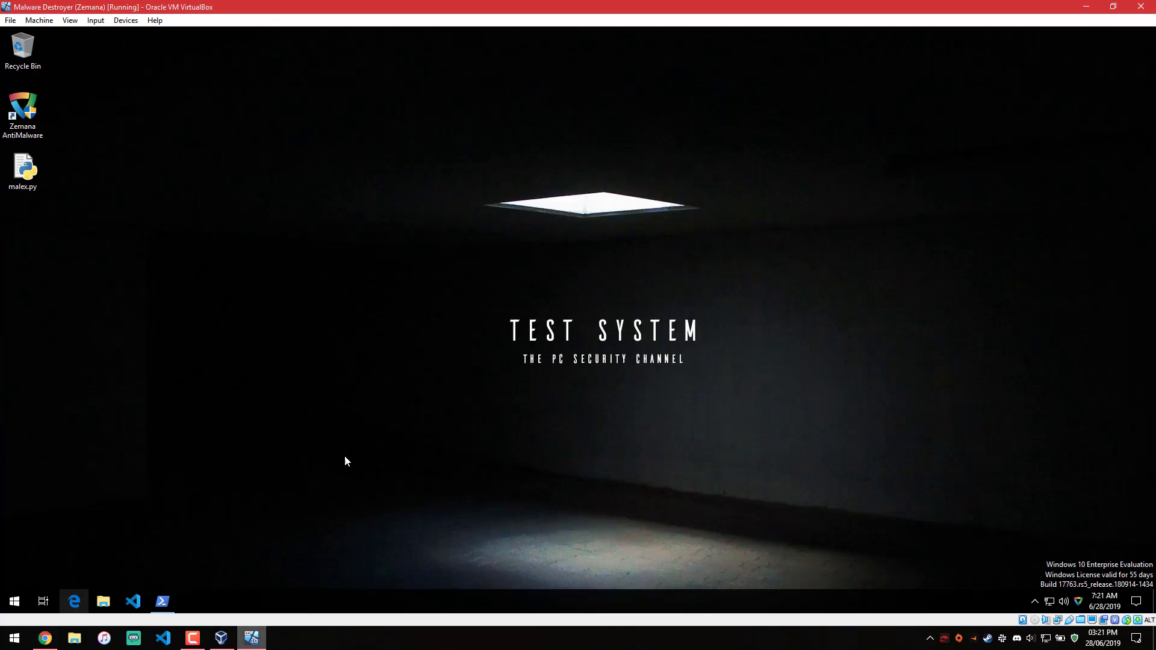
pyautogui.doubleClick(1078, 601)
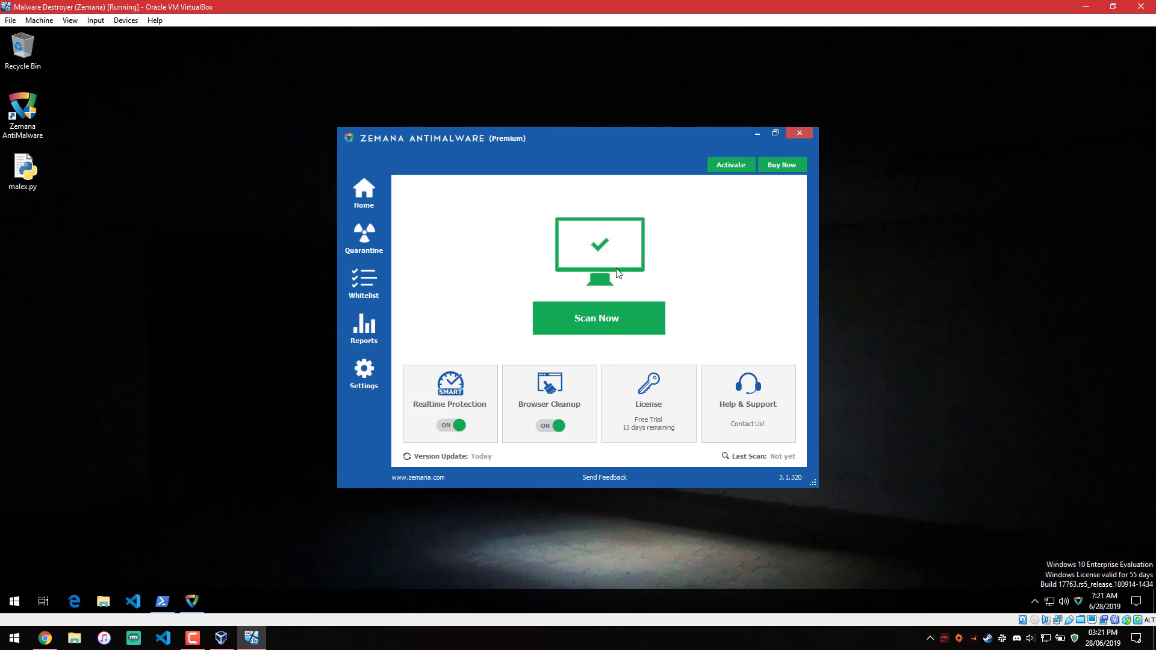
pyautogui.click(364, 372)
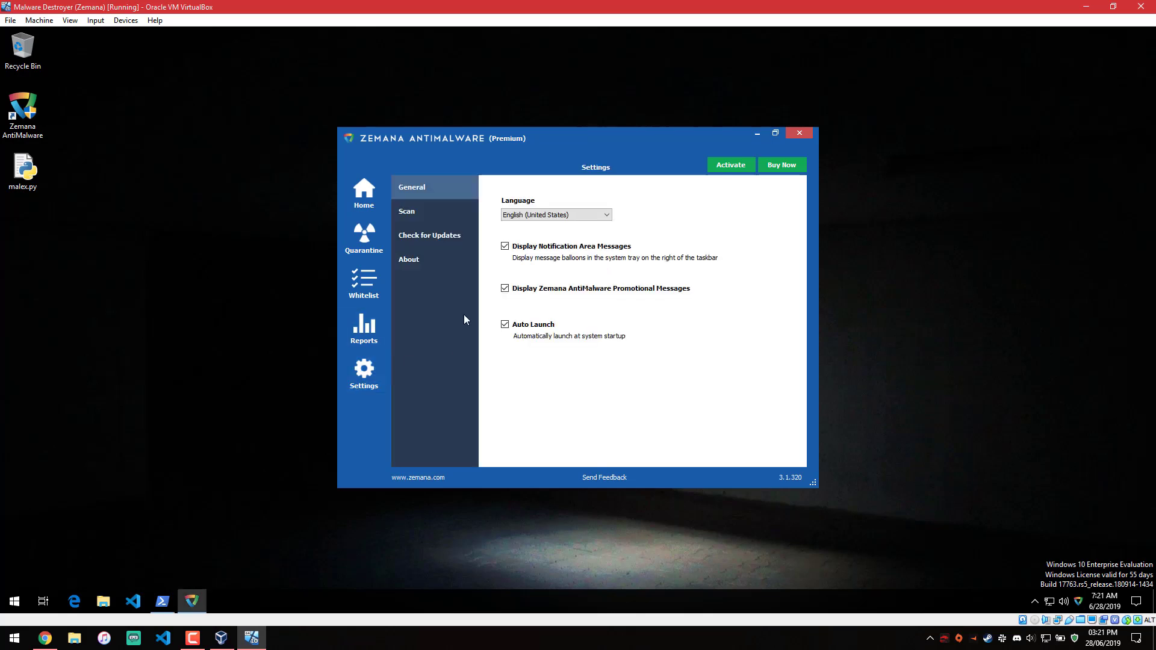
pyautogui.click(425, 213)
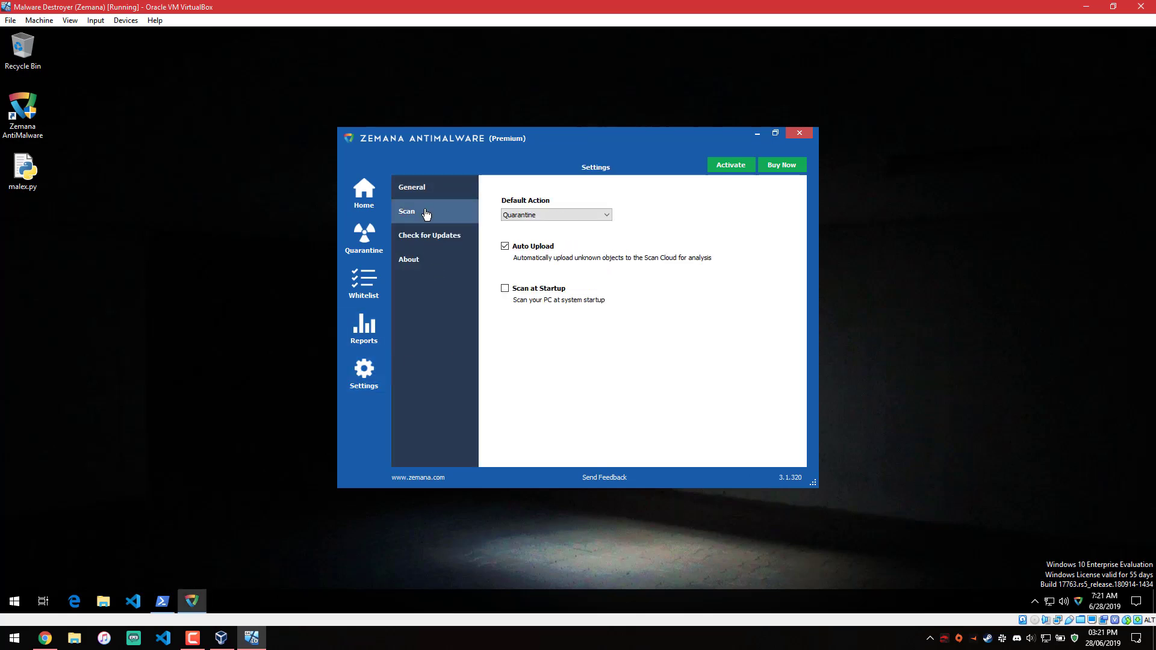
pyautogui.click(424, 243)
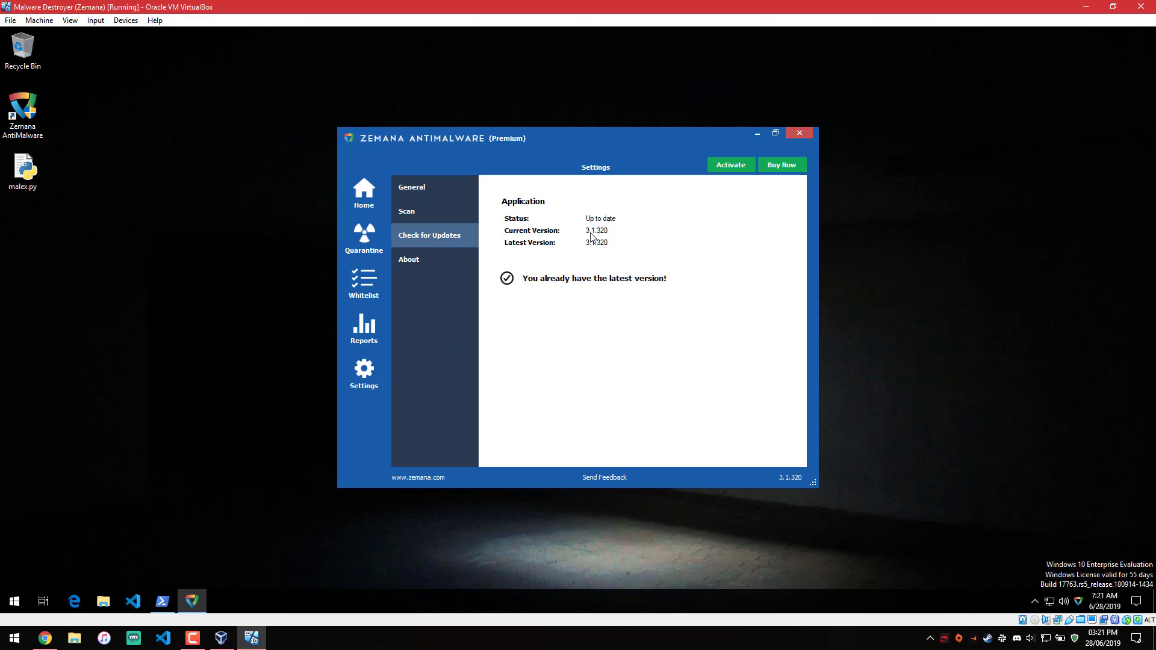
pyautogui.click(369, 190)
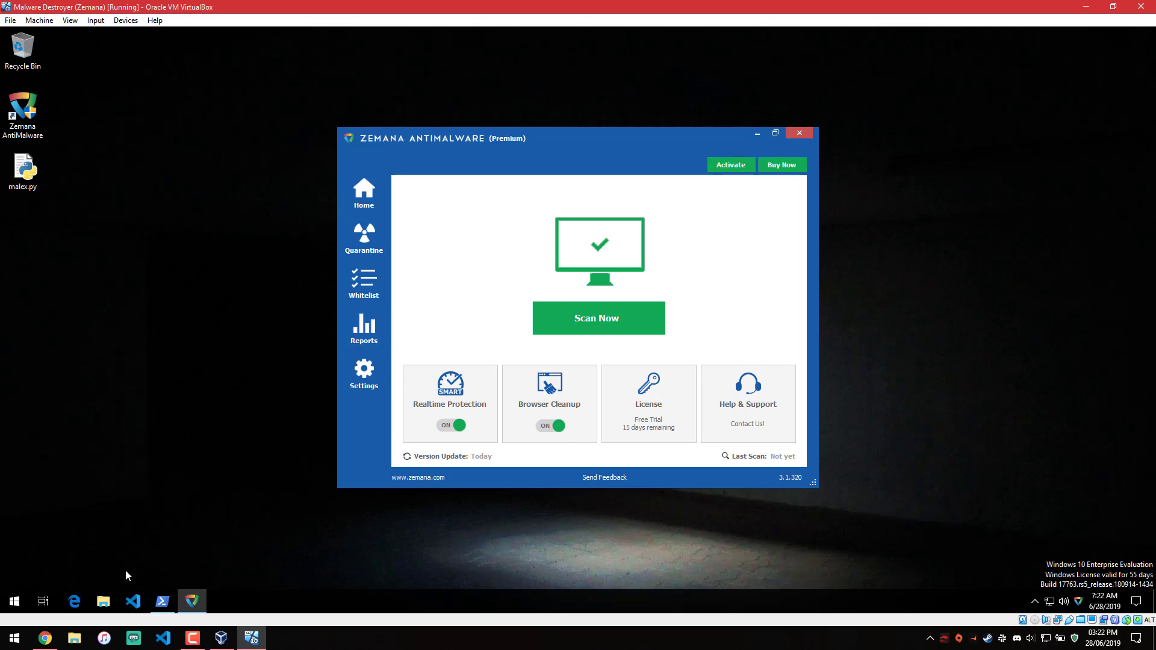
# Copy the Classified folder from the Lab (Z:) share onto the desktop.
pyautogui.click(104, 600)
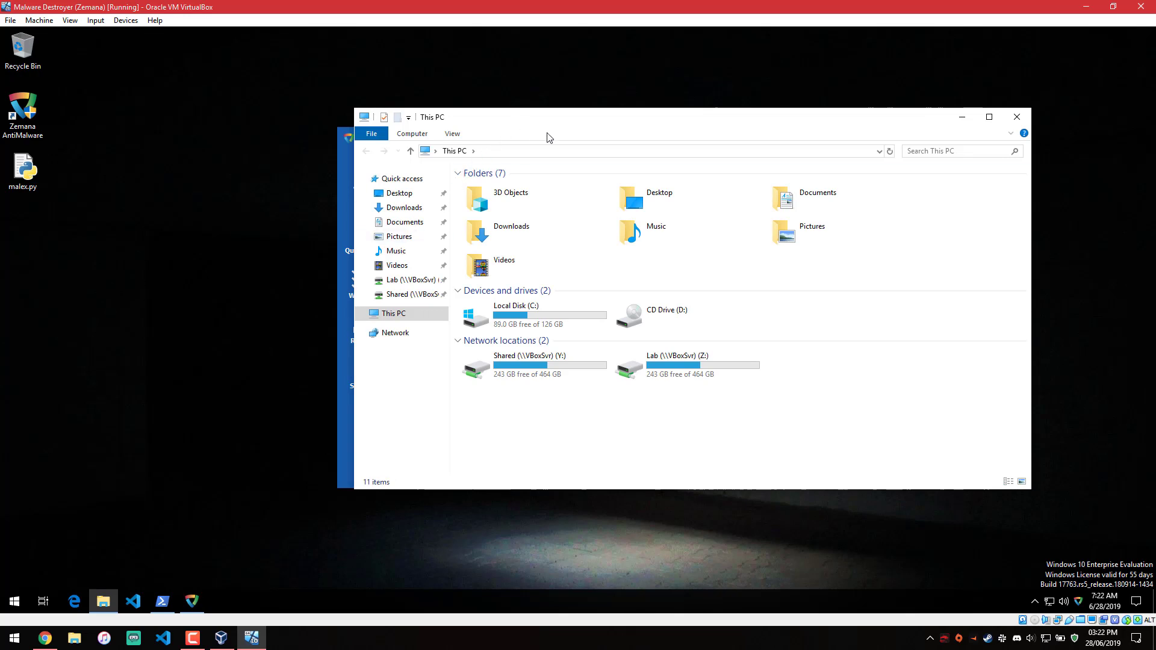
pyautogui.moveTo(512, 125); pyautogui.dragTo(590, 155)
pyautogui.click(498, 310)
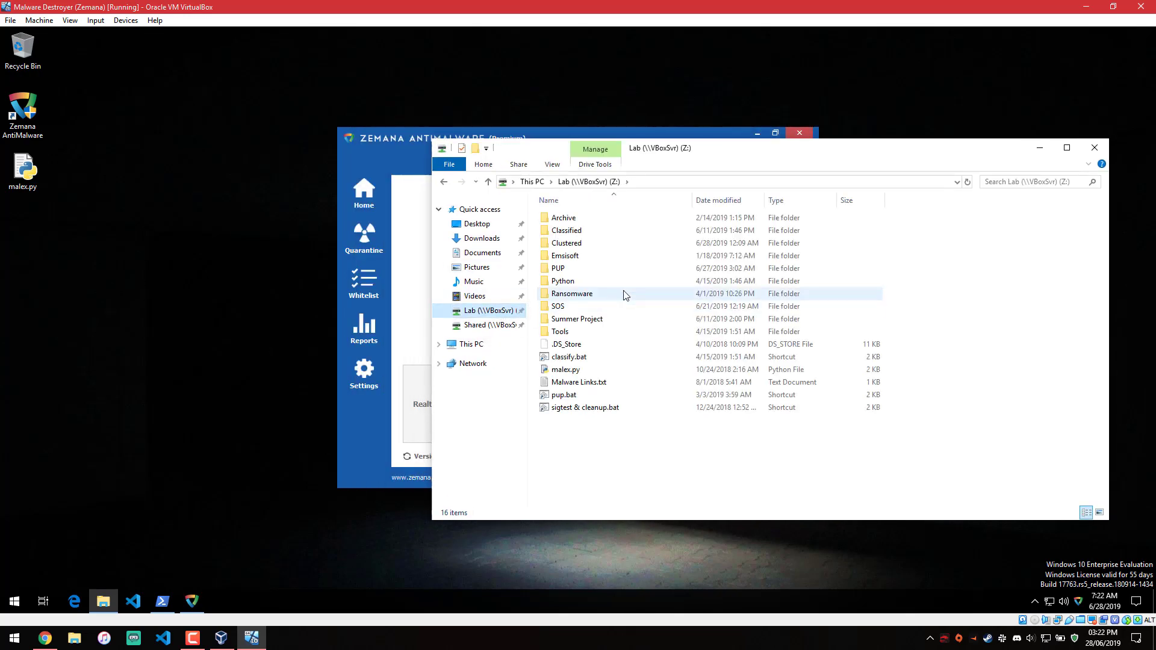
pyautogui.moveTo(566, 230); pyautogui.dragTo(18, 251)
pyautogui.click(103, 601)
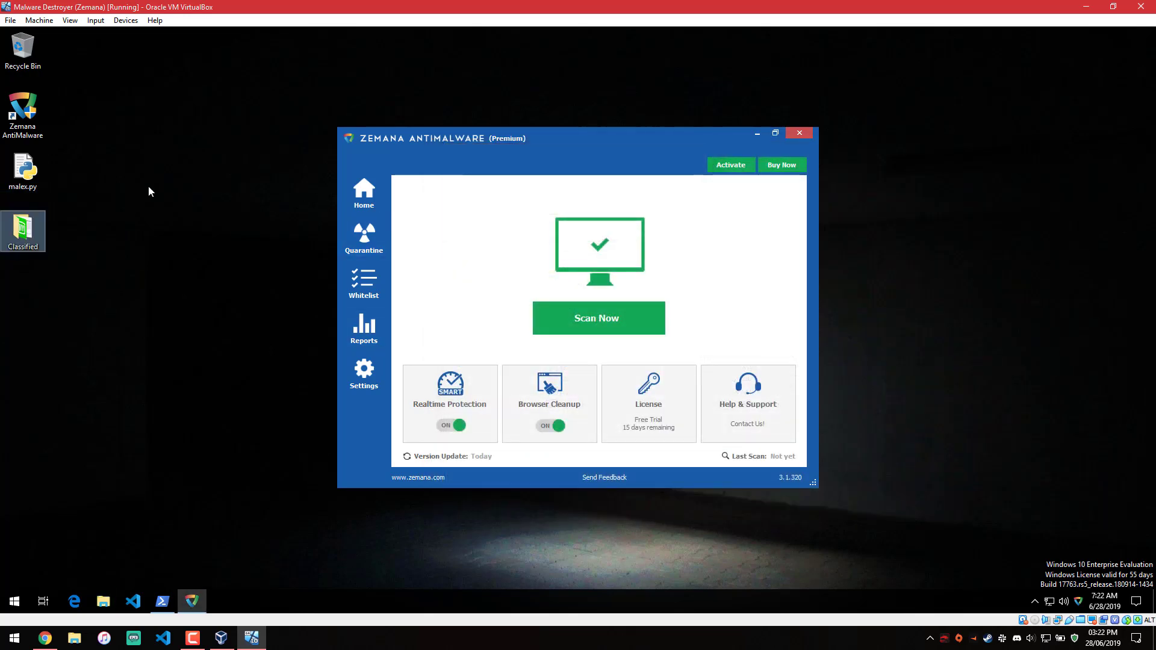
# Open the desktop Classified folder, browse its 1,499 malware executables, and close it.
pyautogui.doubleClick(24, 229)
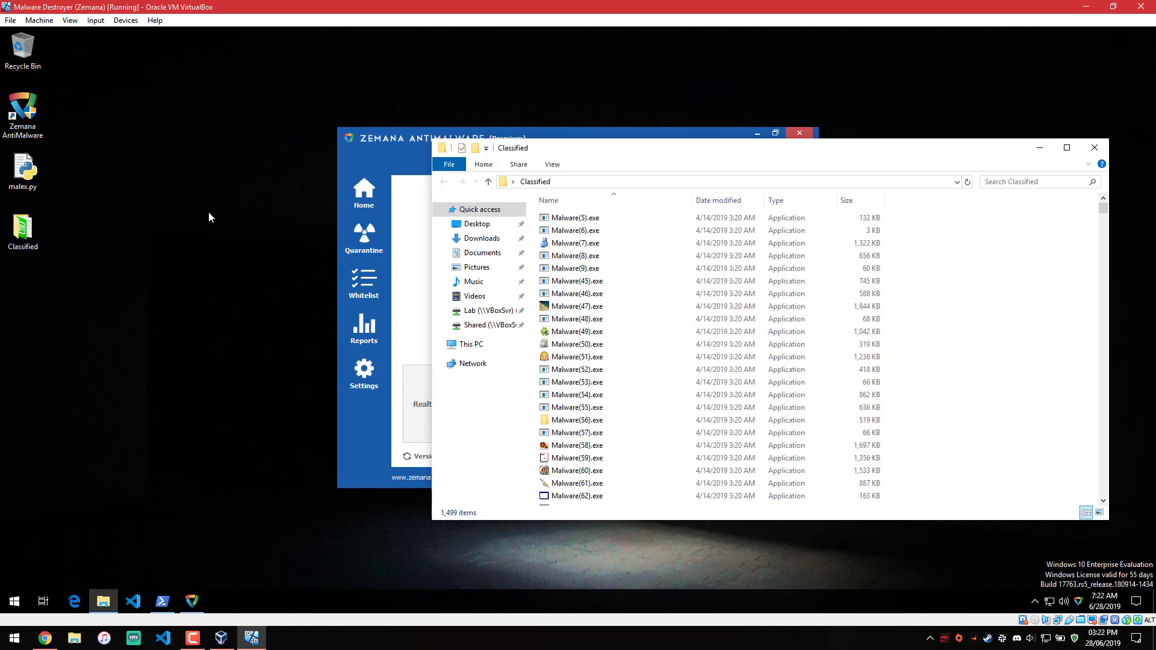
pyautogui.moveTo(735, 153); pyautogui.dragTo(613, 132)
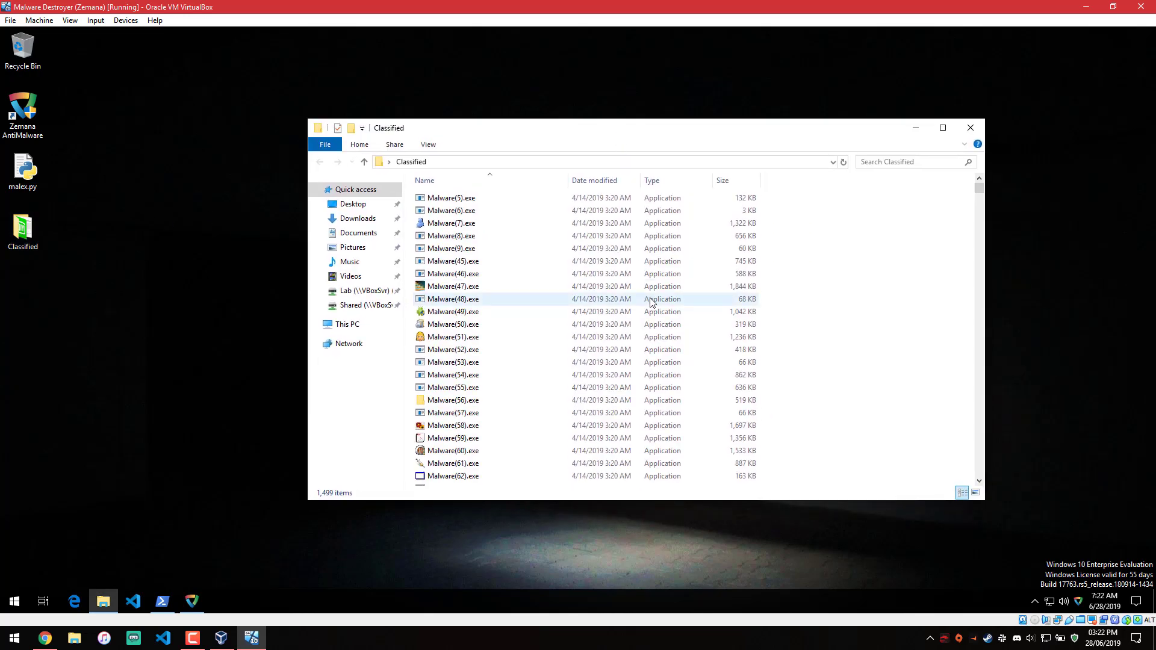
pyautogui.scroll(-20, 650, 303)
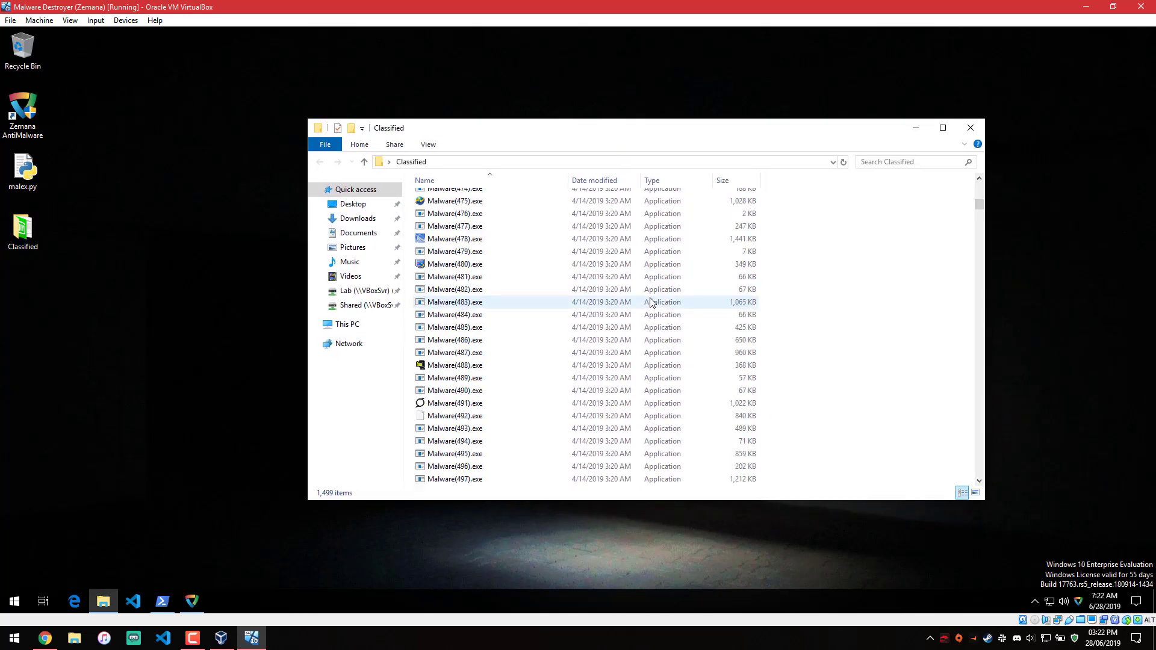
pyautogui.scroll(-4, 650, 302)
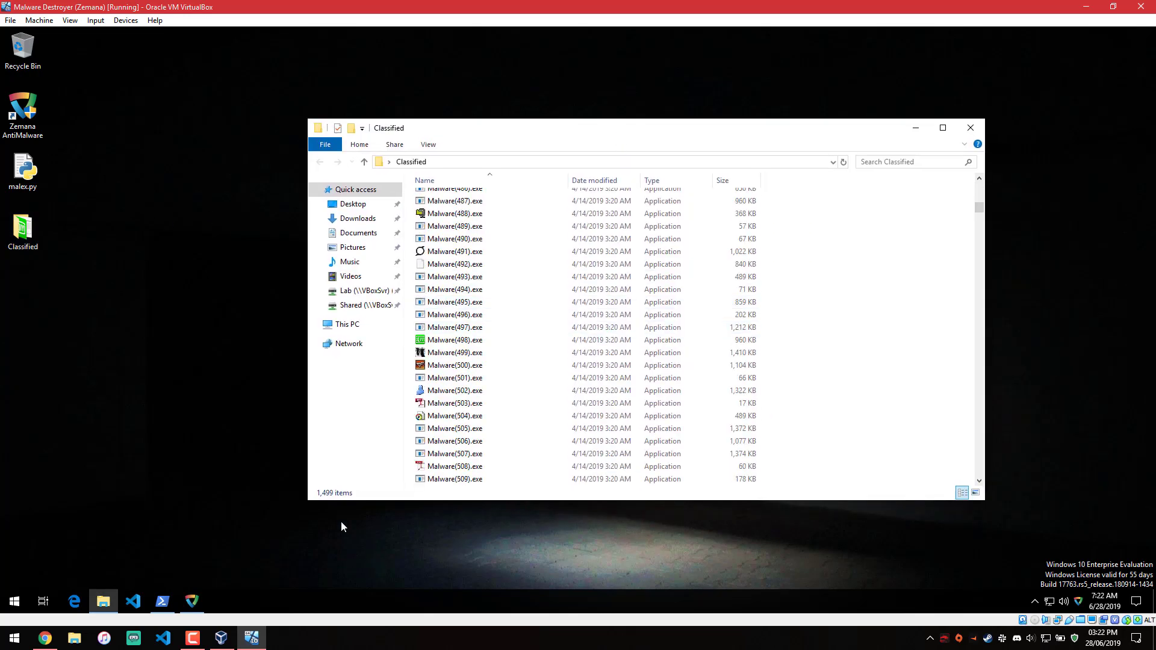
pyautogui.click(970, 130)
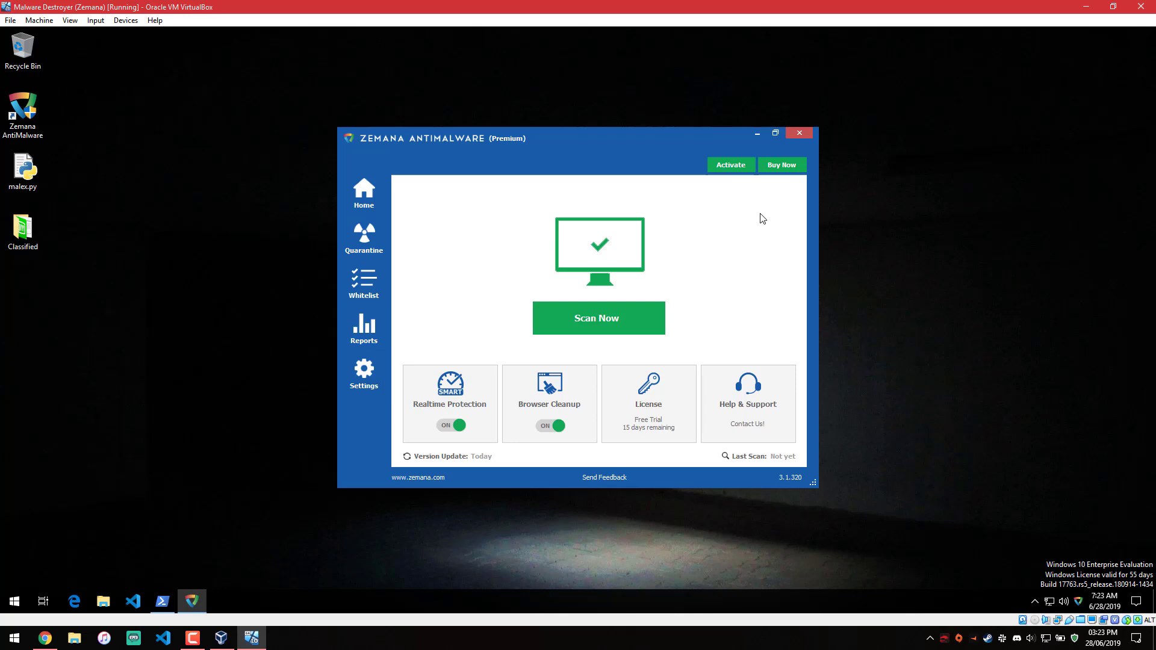
# Restore the Administrator PowerShell window at the Desktop prompt.
pyautogui.click(166, 600)
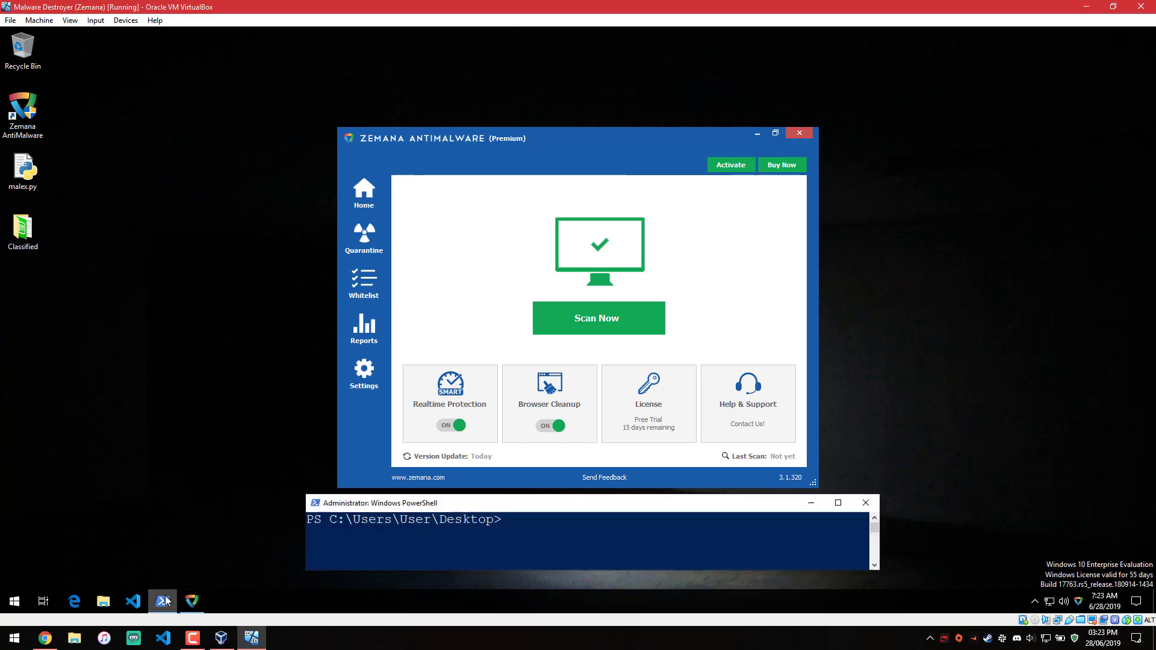
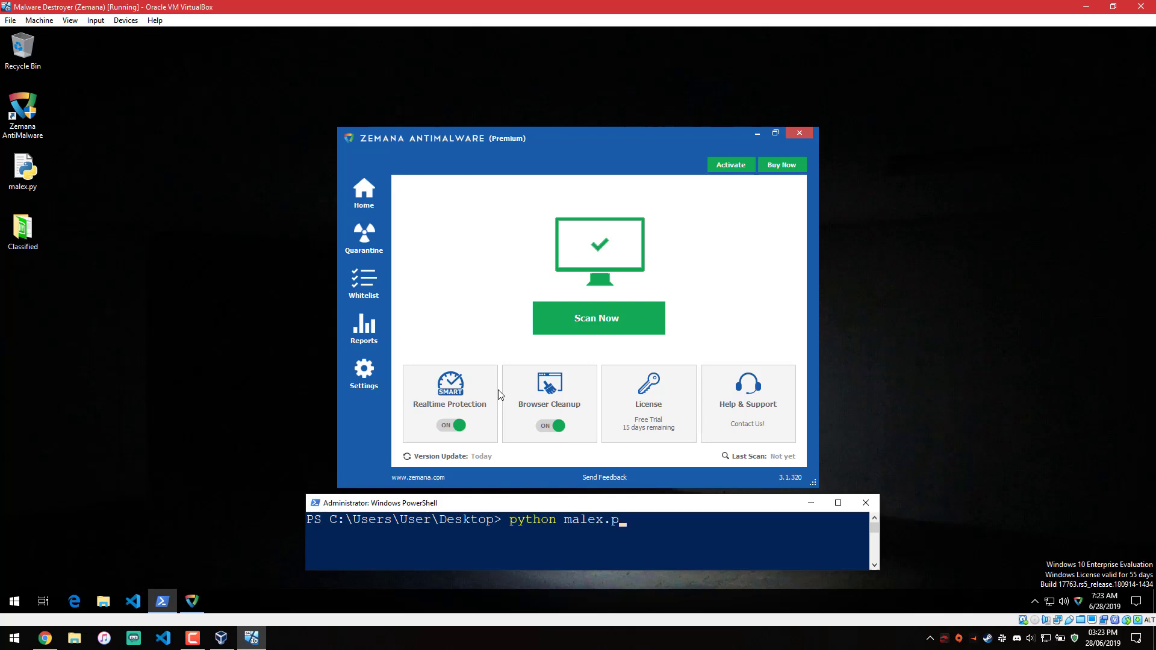
# Run python malex.py and answer 'yes' to confirm real-time protection is on.
pyautogui.write('y')
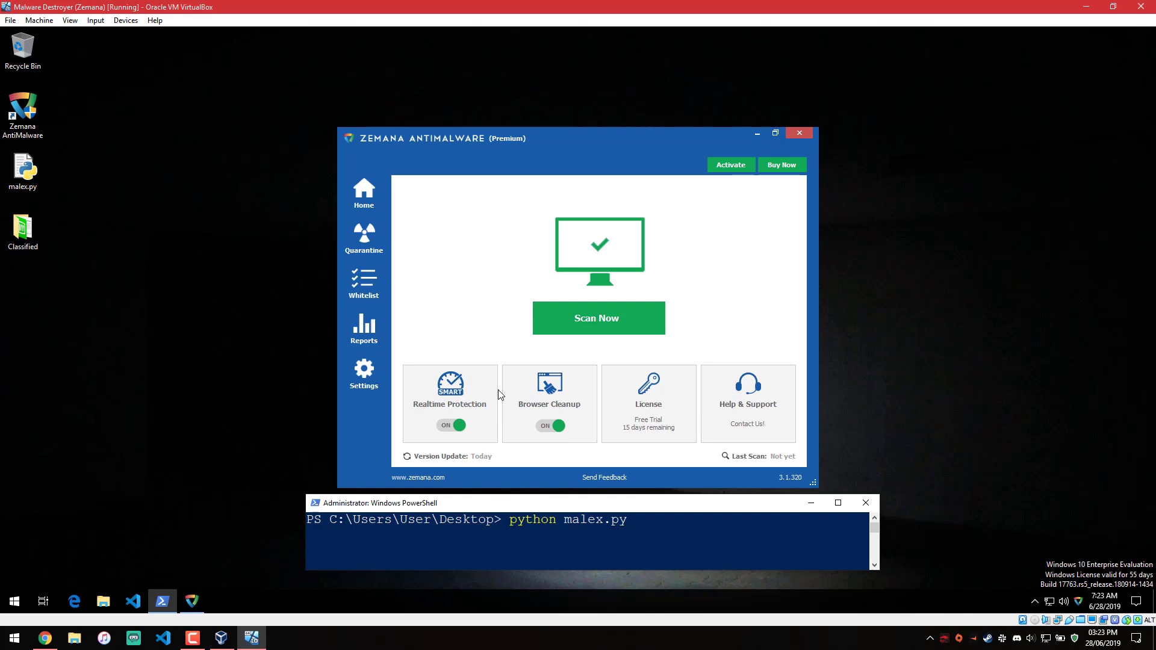
pyautogui.press('Return')
pyautogui.write('yes')
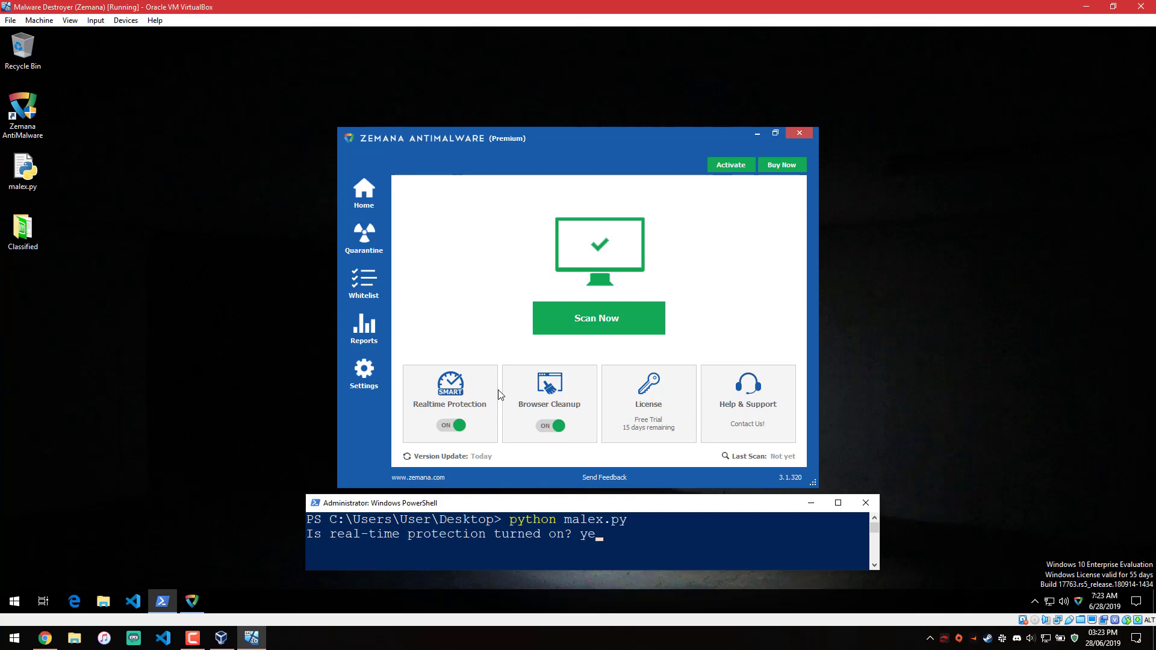
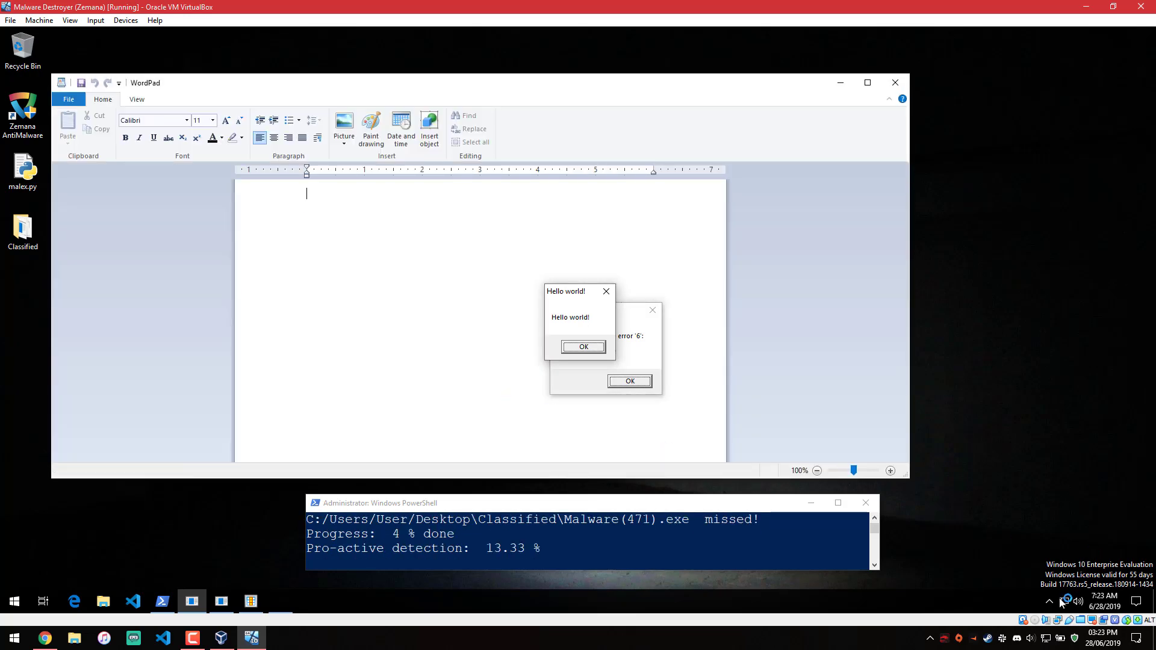
# Dismiss the script error, select Zemana AntiMalware, and approve the administrator permission request.
pyautogui.click(1049, 601)
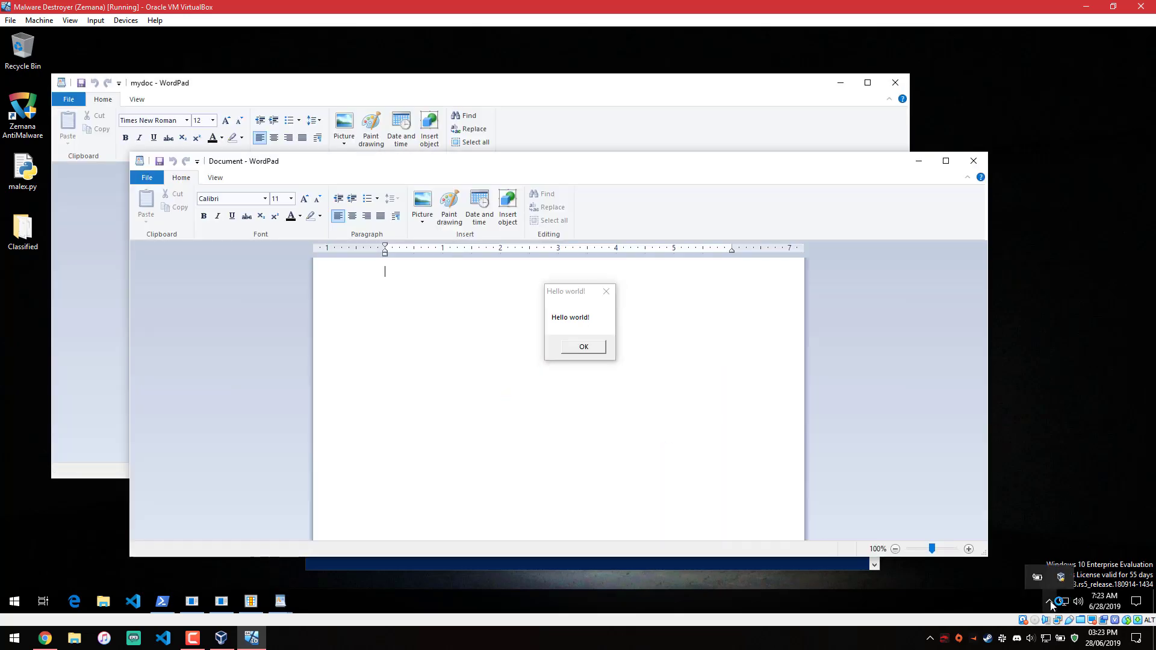
pyautogui.click(30, 120)
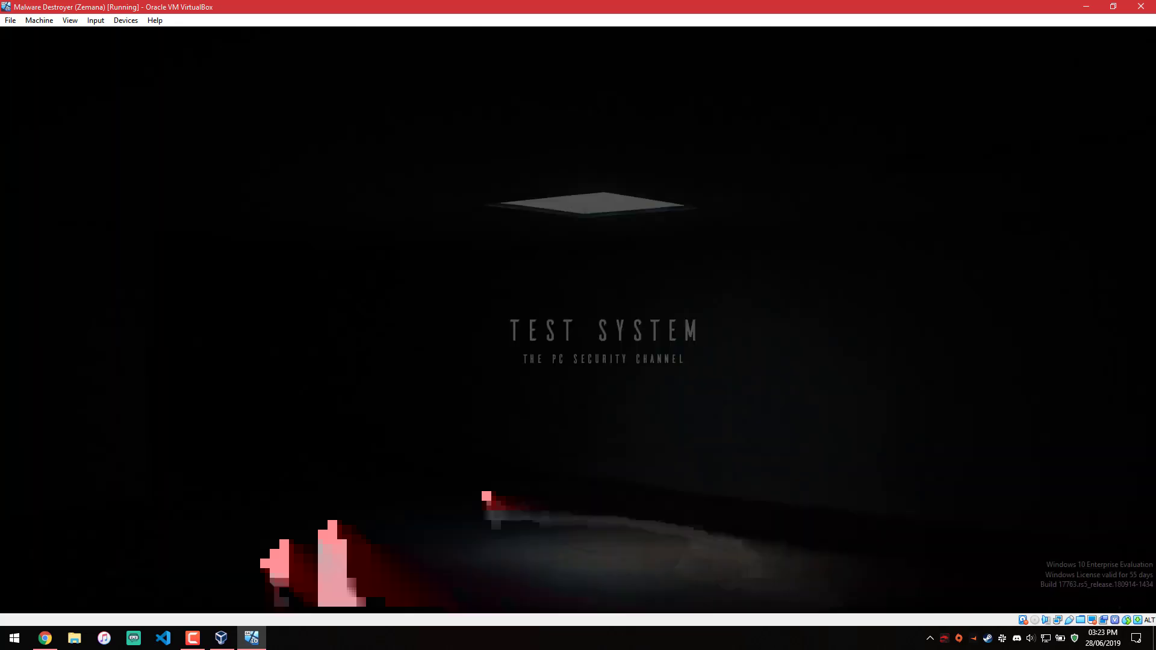
pyautogui.click(523, 396)
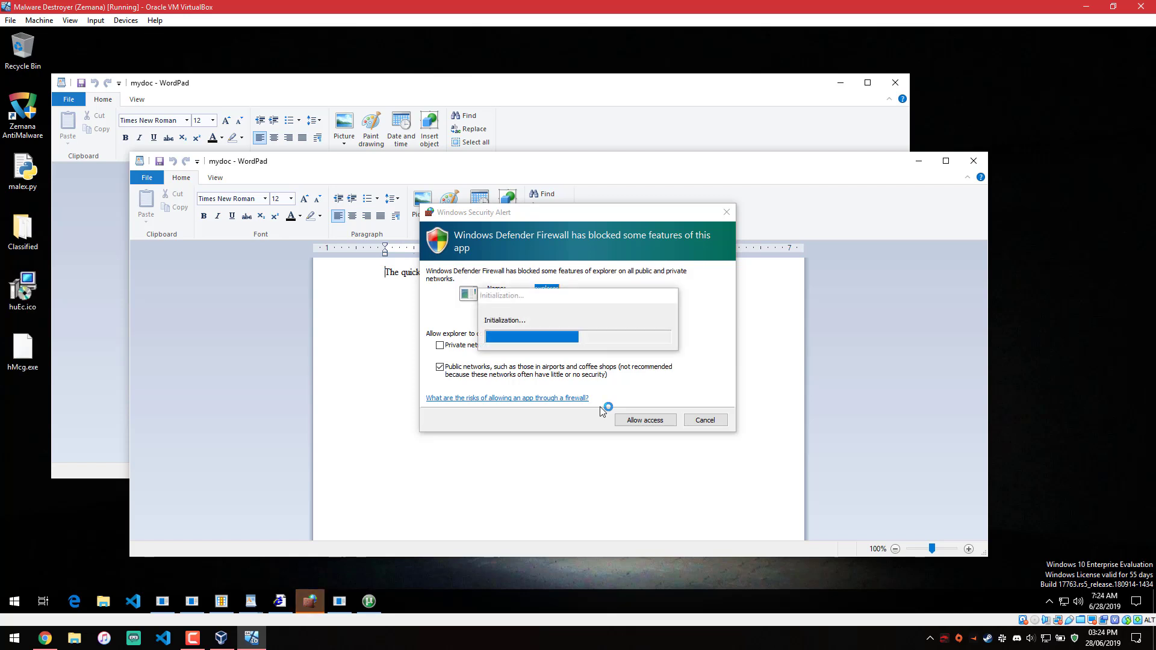
# Show the hidden notification-area icons, then hide them again.
pyautogui.click(1050, 601)
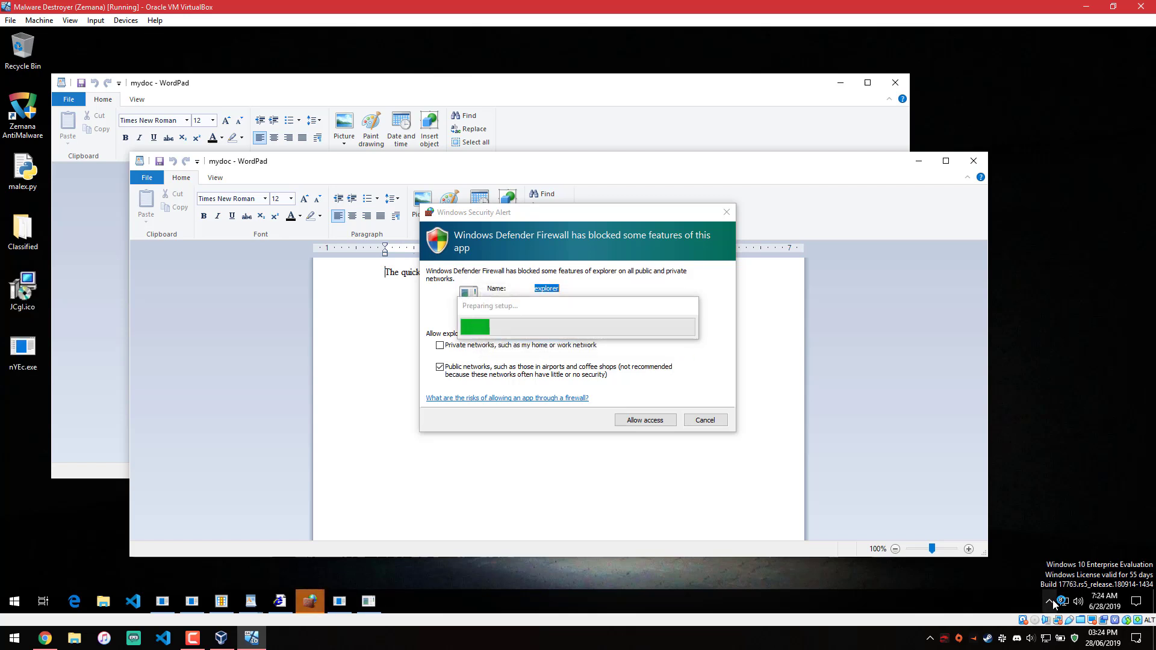
pyautogui.click(1050, 602)
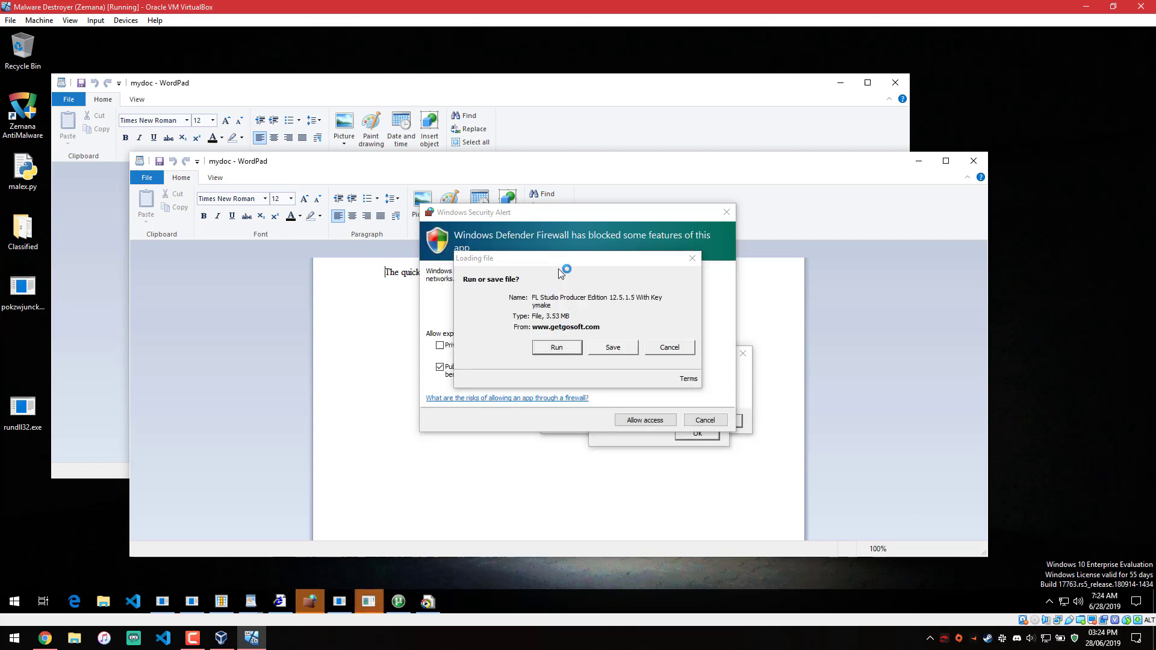
# Move the download prompt right to reveal the firewall alert, then cancel it.
pyautogui.moveTo(615, 262); pyautogui.dragTo(786, 265)
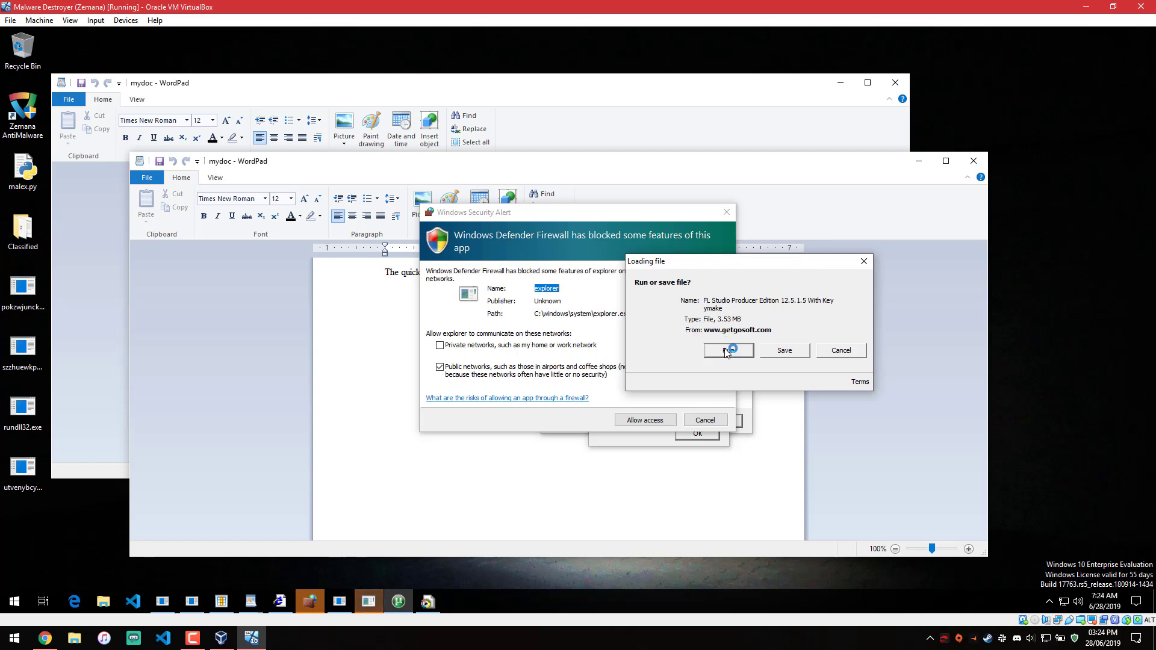
pyautogui.click(841, 350)
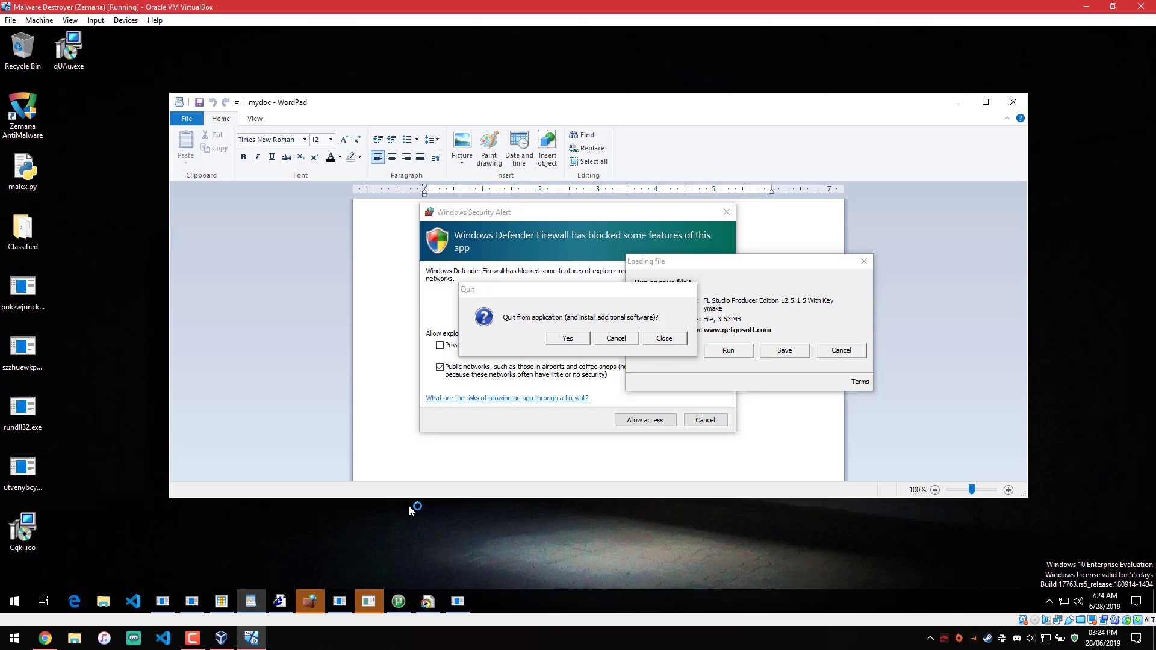
# Close WordPad and request a reset of the virtual machine from the Machine menu.
pyautogui.click(1015, 105)
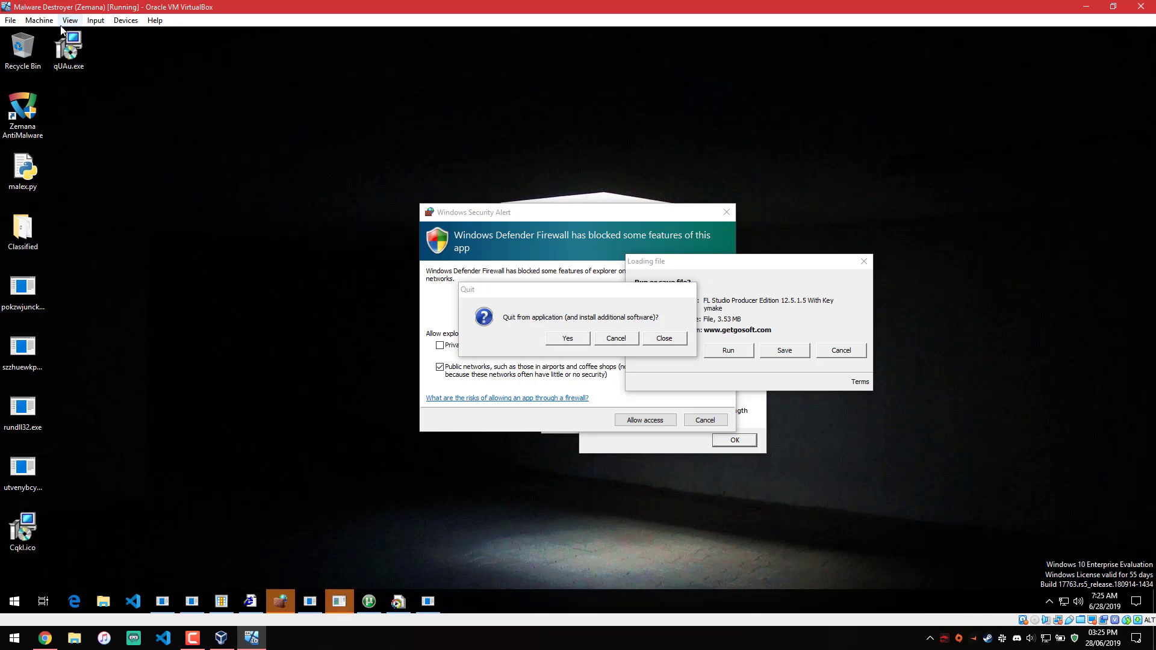
pyautogui.click(40, 20)
pyautogui.click(50, 110)
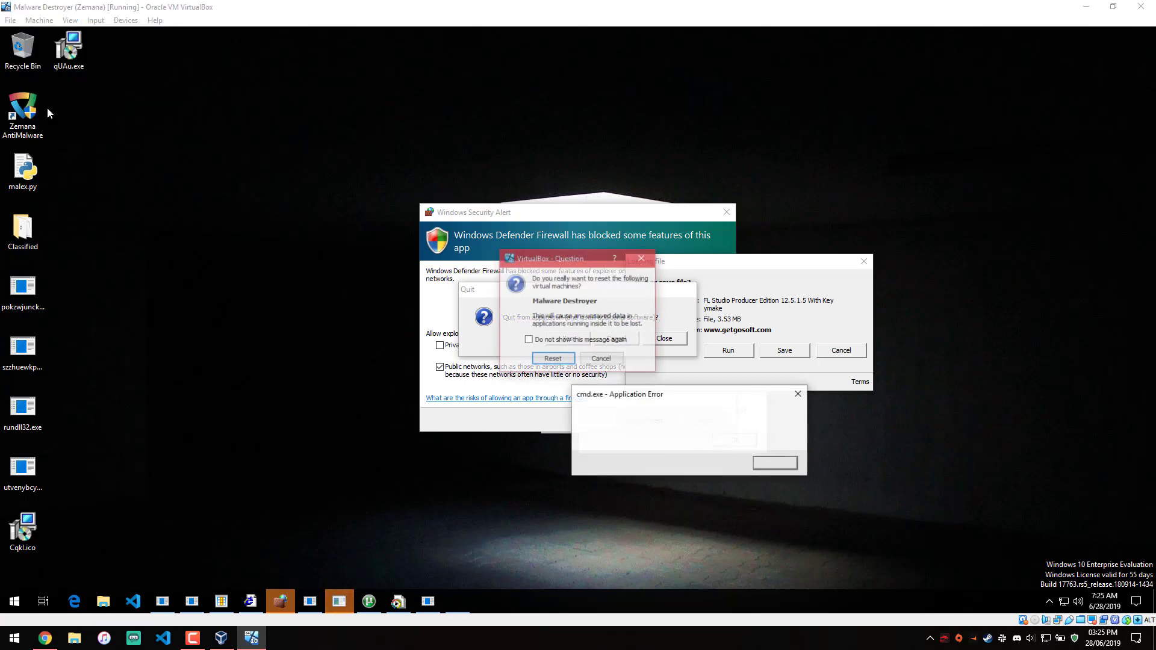
# Confirm the VM reset, dismiss the RunDLL module error, and open Zemana AntiMalware from the tray.
pyautogui.click(558, 356)
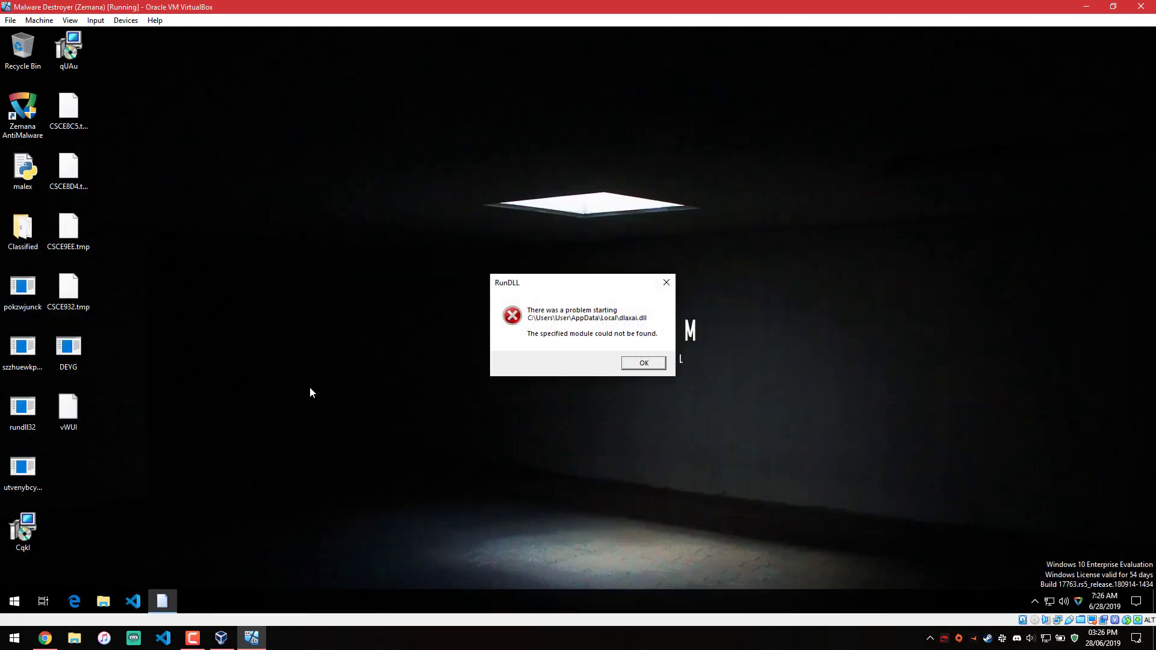
pyautogui.click(637, 364)
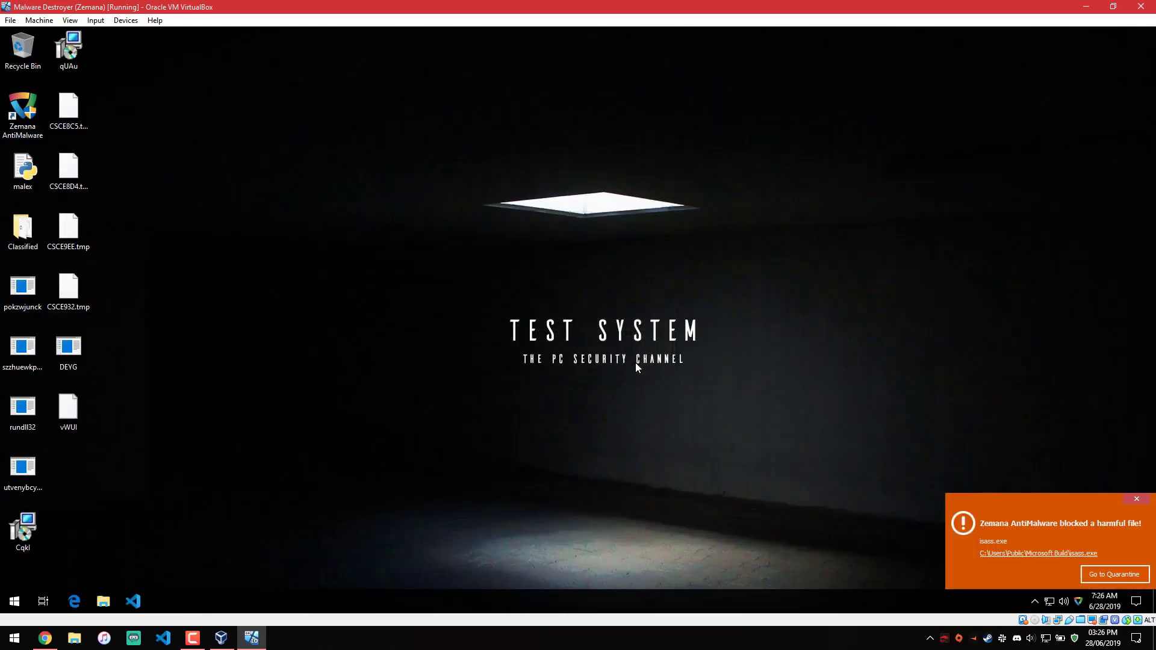
pyautogui.click(1078, 604)
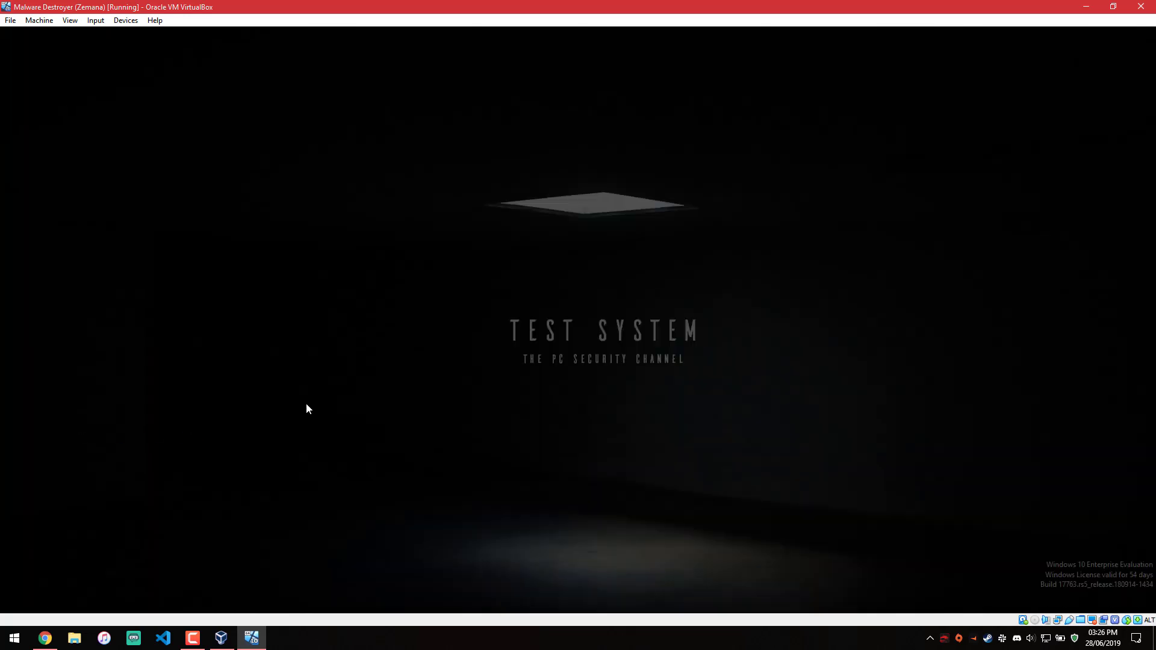
# Allow the admin PowerShell, change to C:/Users/User/Desktop, and start typing the python malex.py command.
pyautogui.click(530, 395)
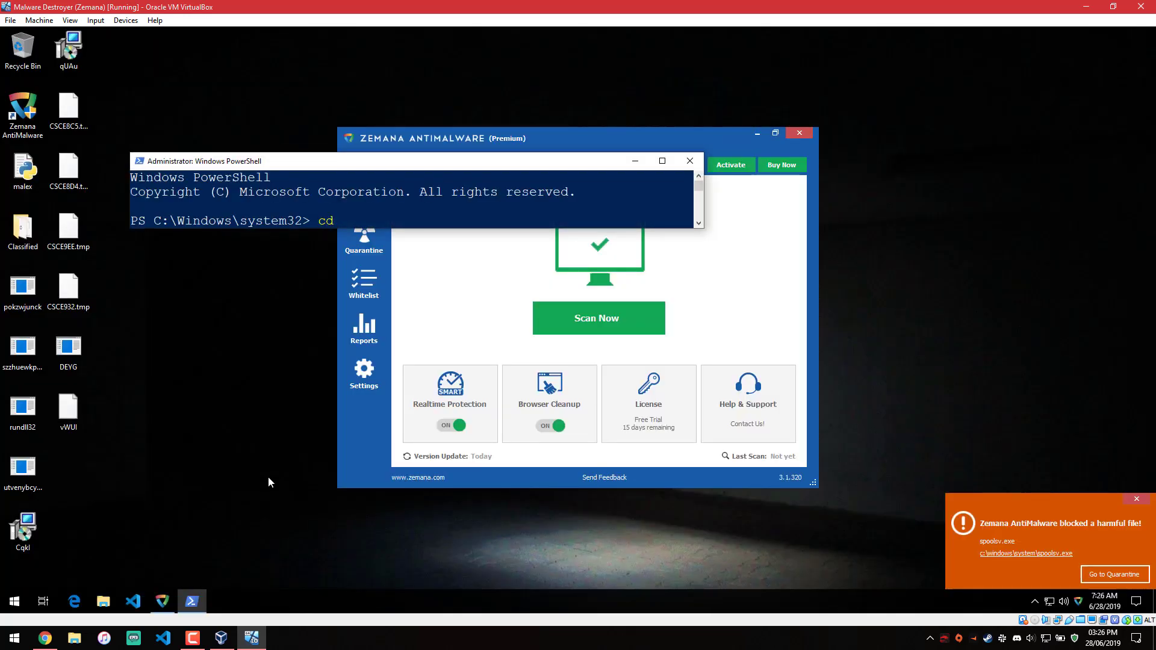
pyautogui.write('cd C:/Users/User/Desktop')
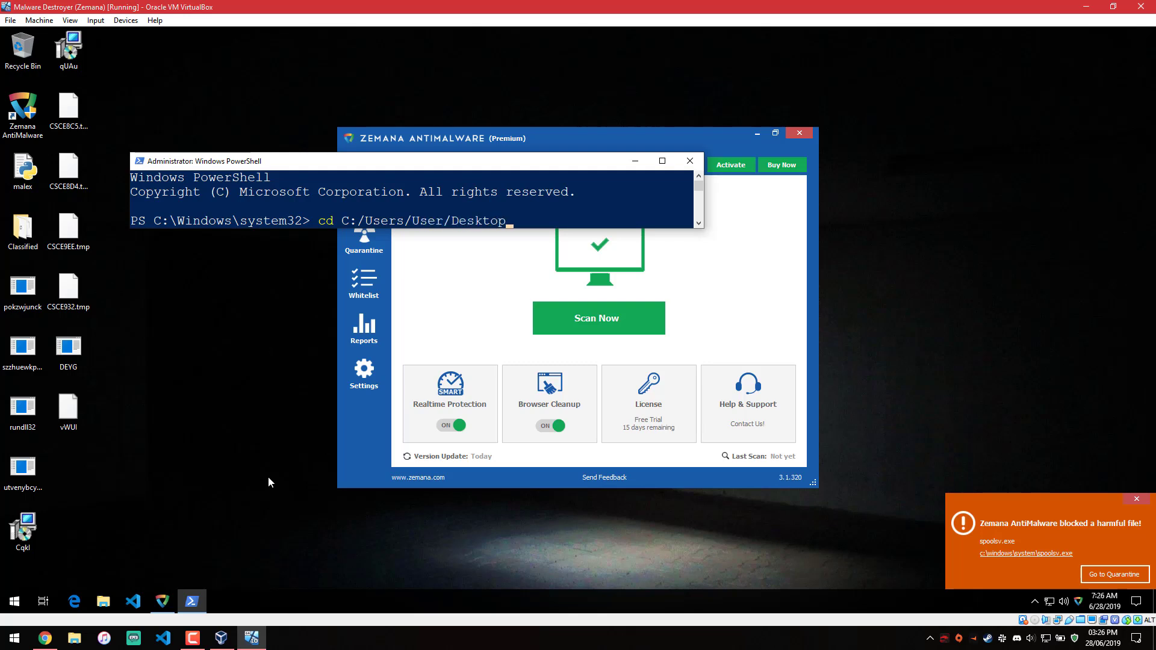
pyautogui.press('Return')
pyautogui.write('p')
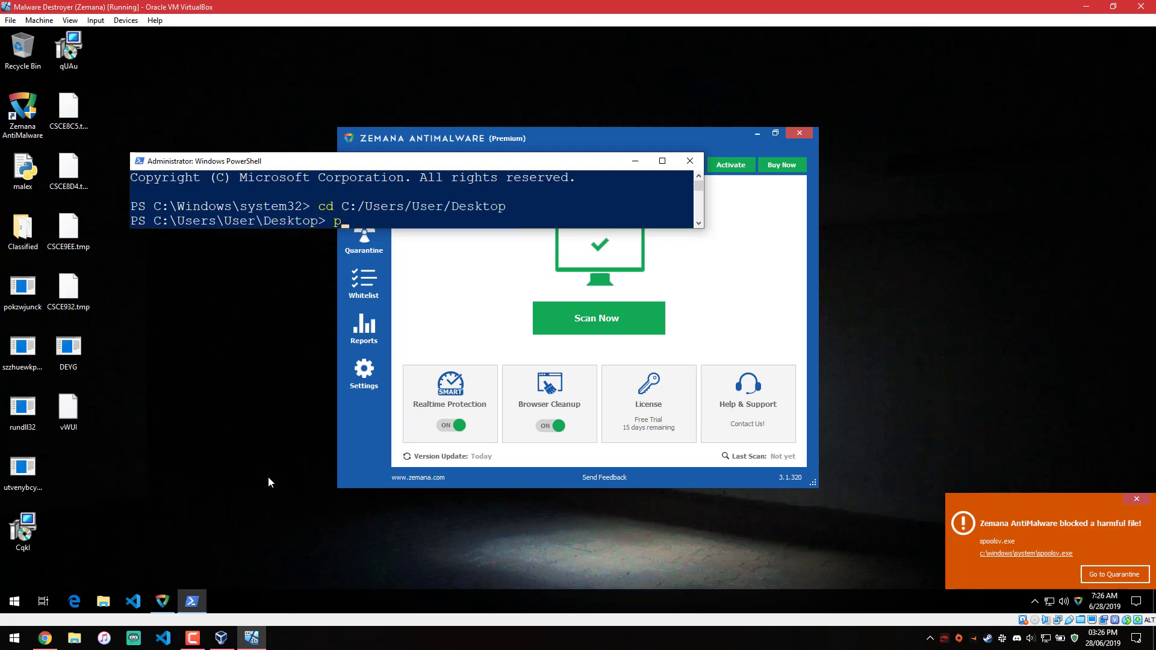
pyautogui.write('ython malex.')
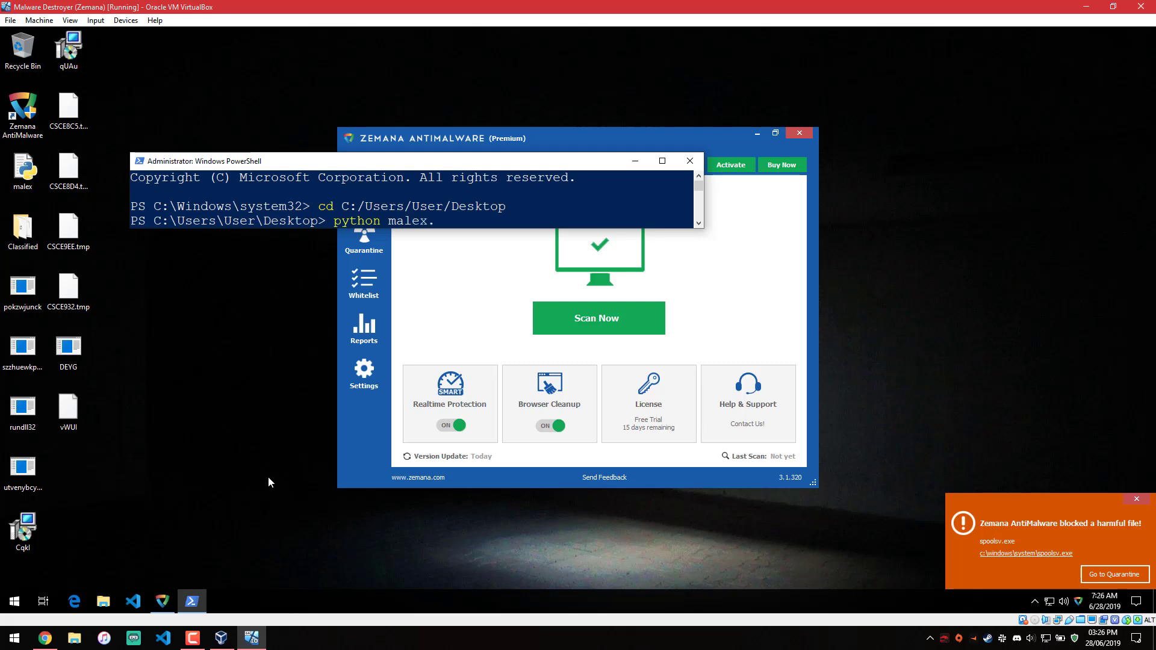
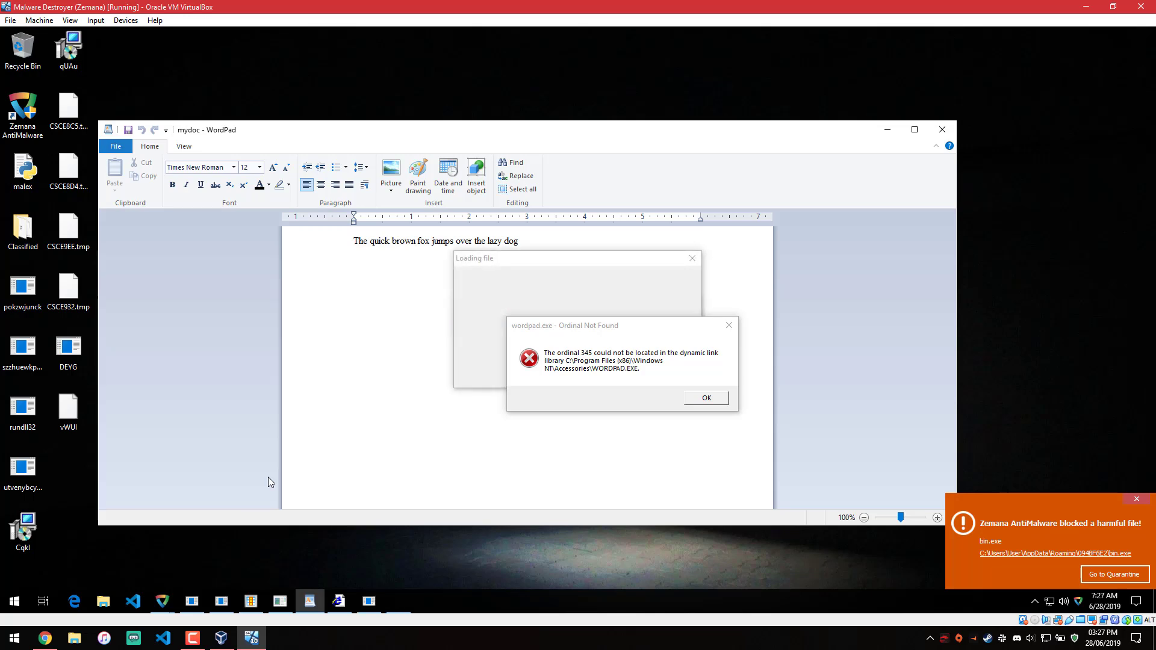
# Dismiss the WordPad Ordinal Not Found error and cancel the suspicious Loading file prompt.
pyautogui.click(719, 396)
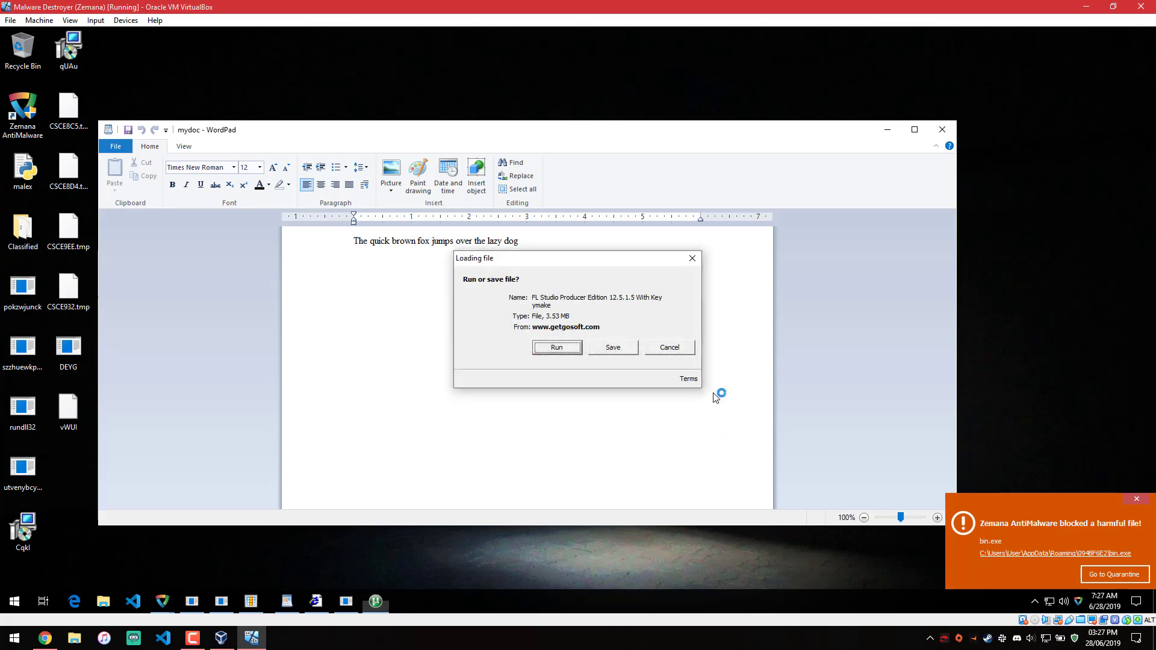
pyautogui.click(669, 348)
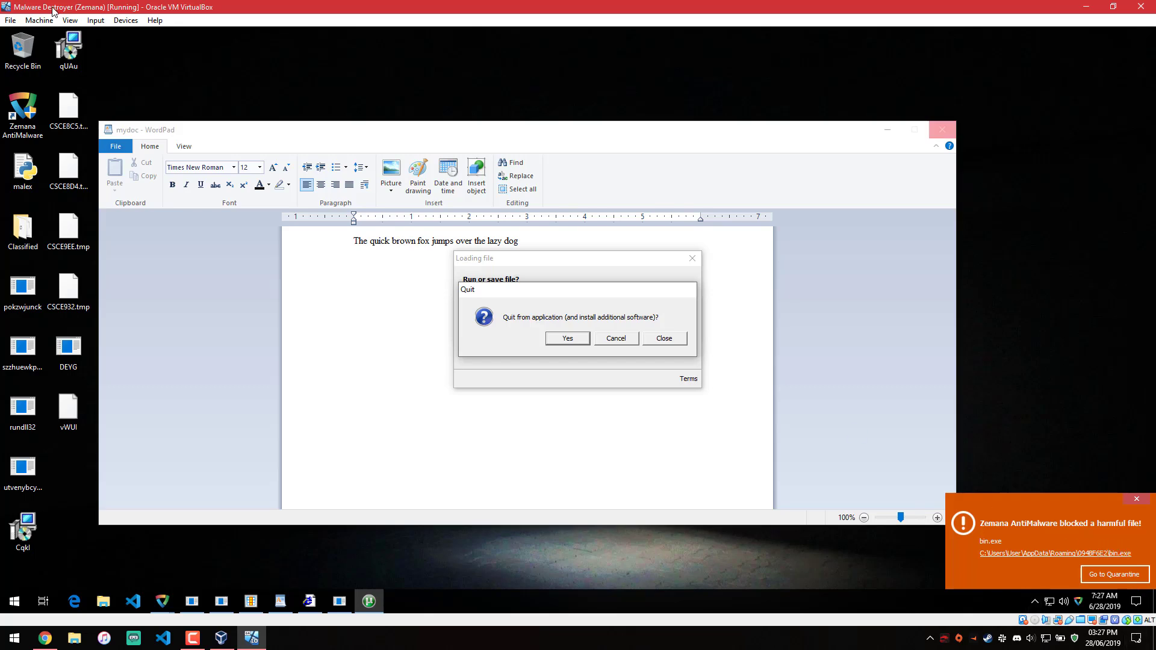
# Reset the virtual machine from the VirtualBox Machine menu and confirm the reset.
pyautogui.click(40, 21)
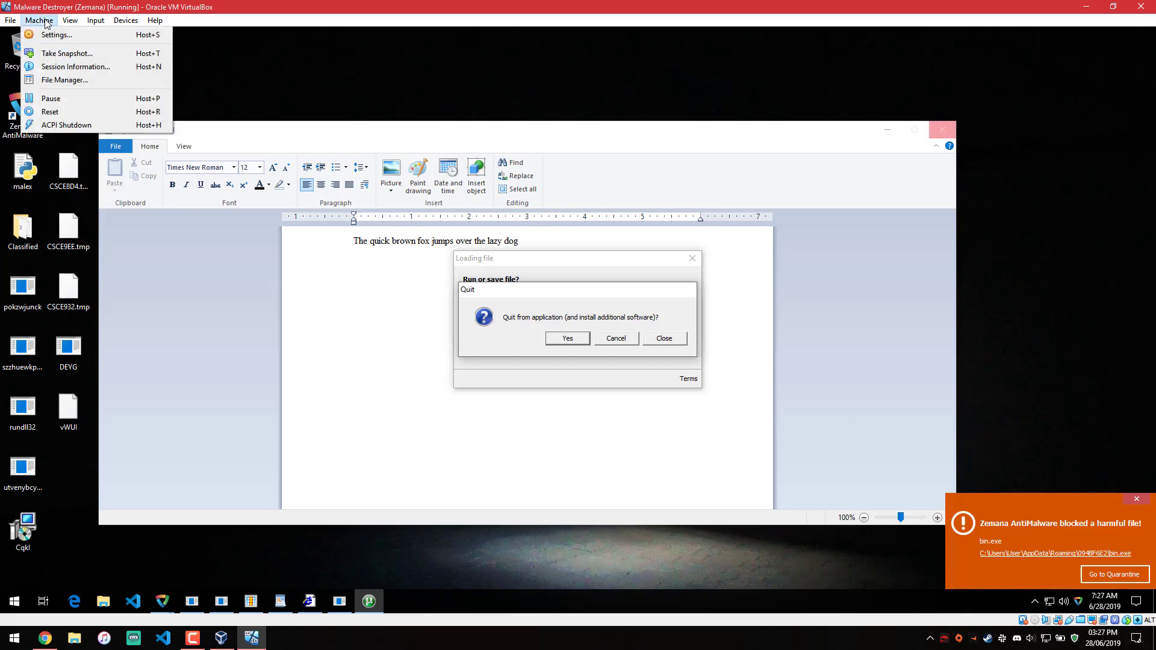
pyautogui.click(63, 110)
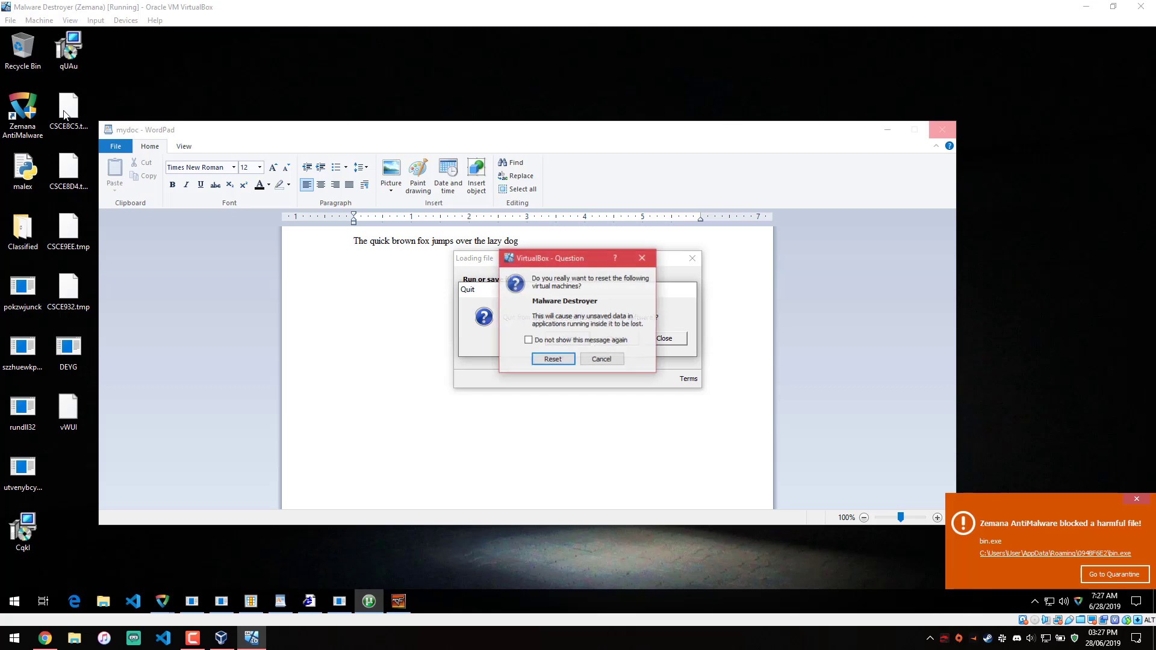
pyautogui.click(553, 359)
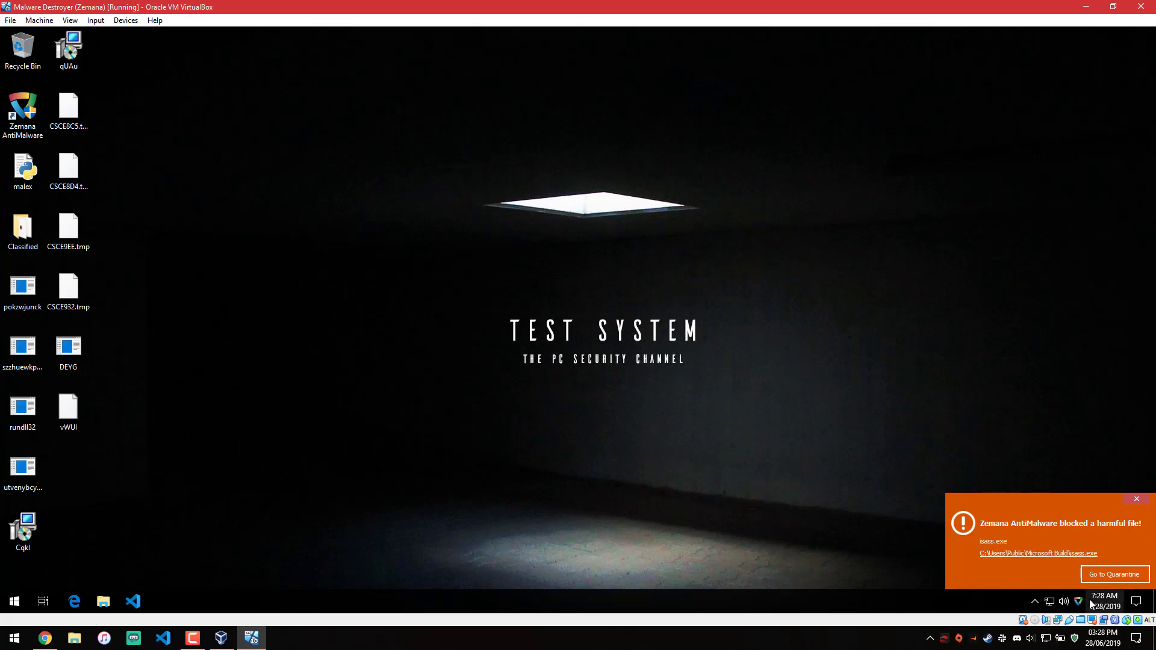
# Check the quarantine list, then run a Smart Scan from the Home dashboard.
pyautogui.click(1111, 576)
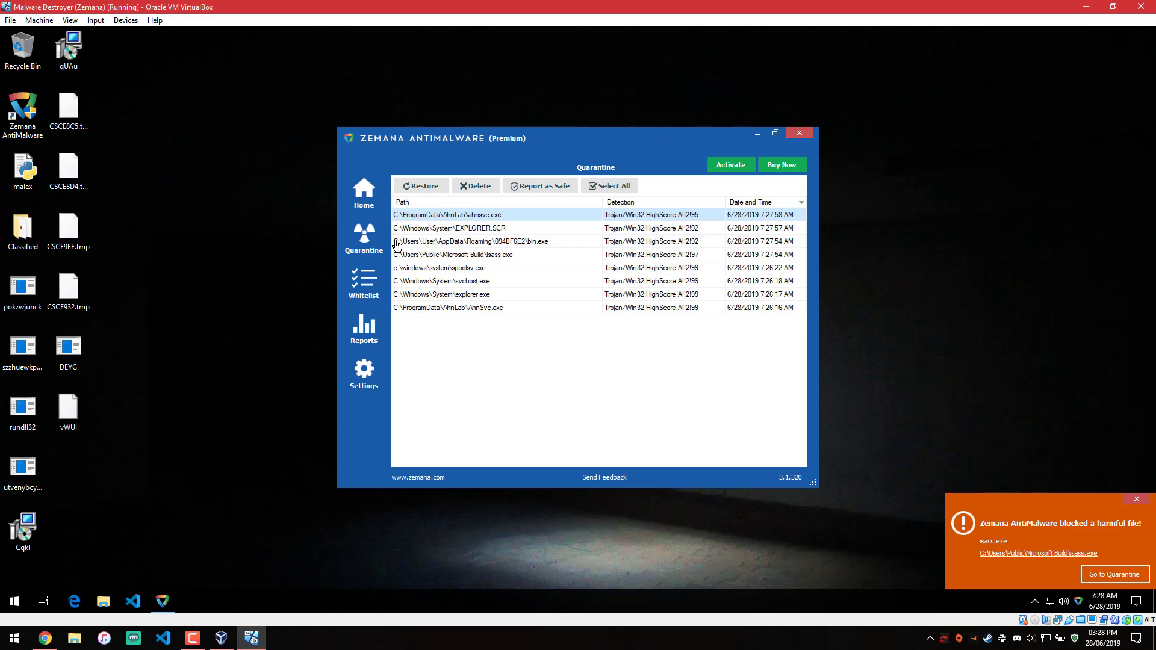
pyautogui.click(363, 193)
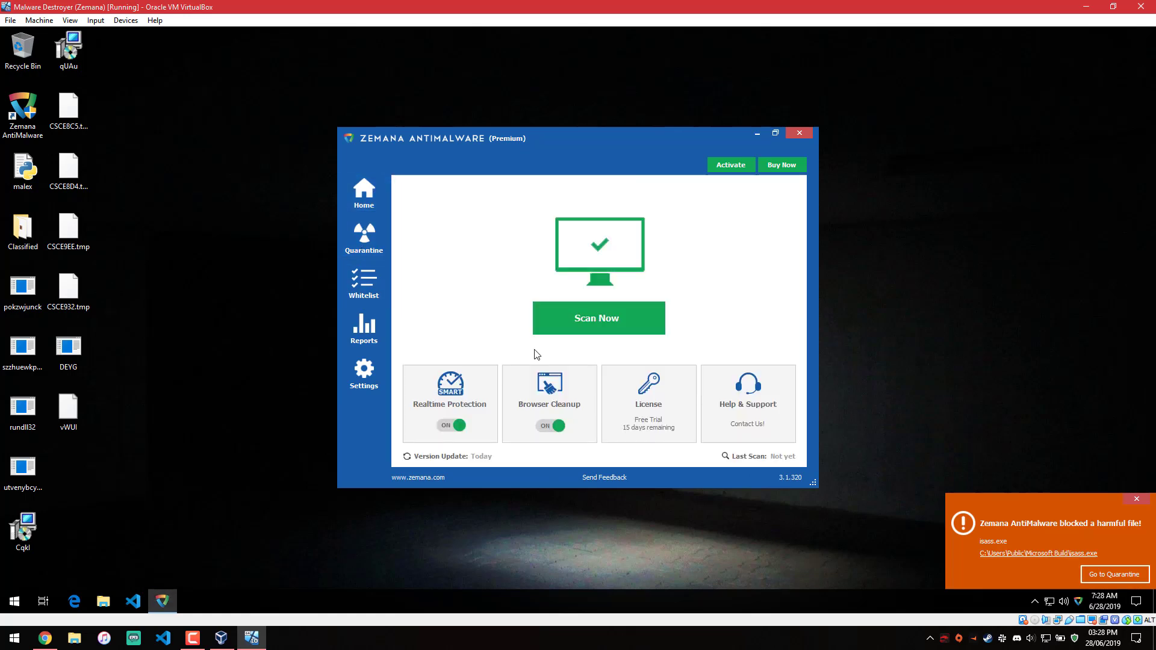
pyautogui.click(576, 327)
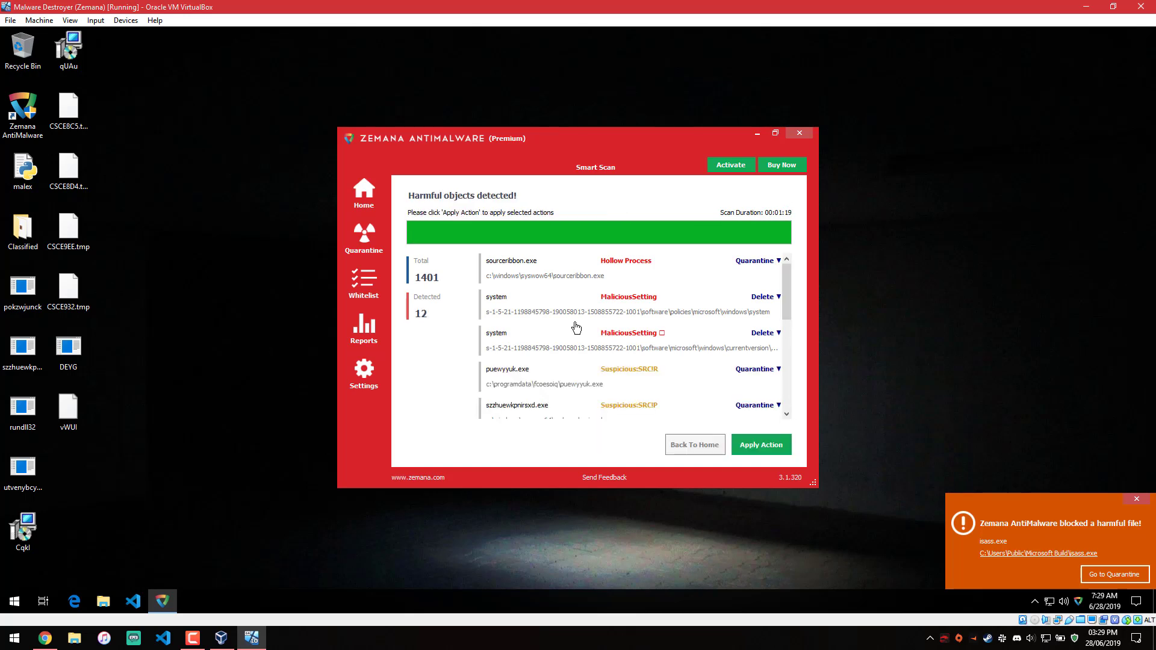
# Scroll through the list of 12 detected harmful objects to review them.
pyautogui.scroll(-2, 637, 301)
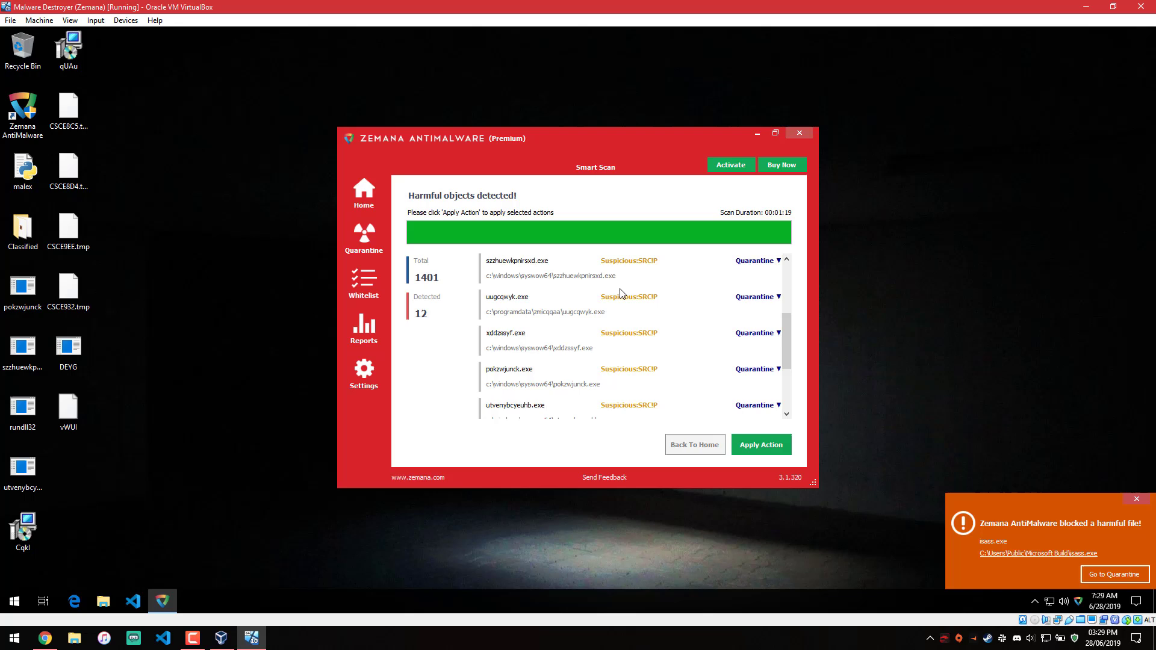
pyautogui.scroll(-2, 608, 287)
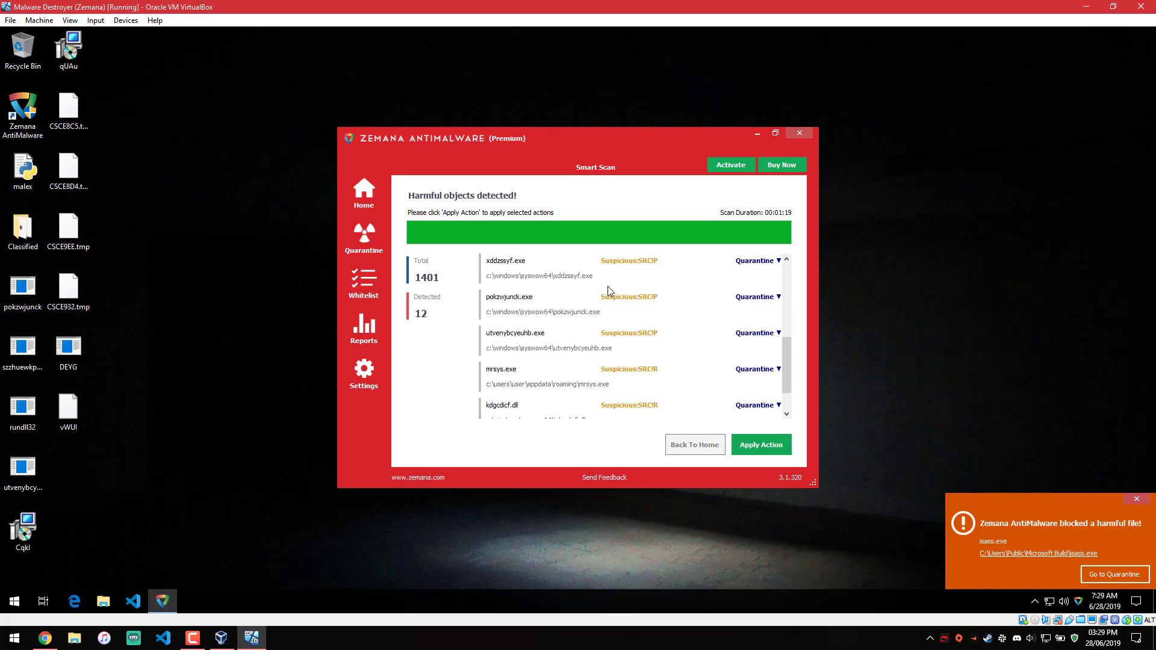
pyautogui.scroll(-1, 607, 291)
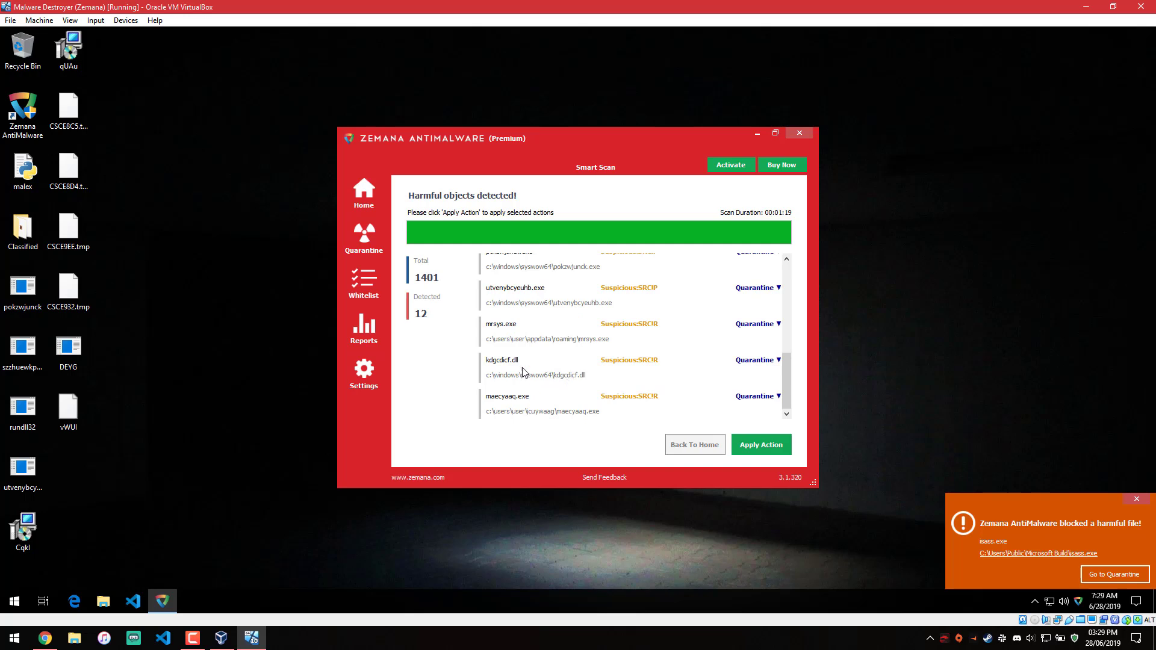
pyautogui.scroll(7, 578, 395)
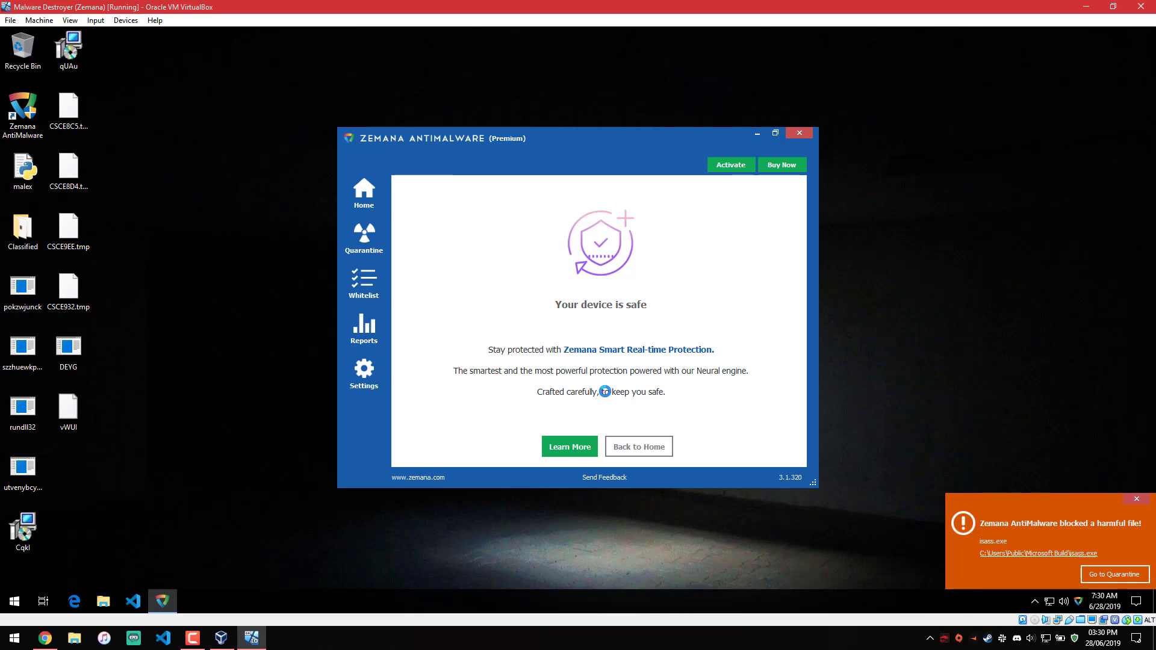
# From Home, try launching the pokzwjunck and szzhuewkpnirsxd desktop samples, dismissing each access error.
pyautogui.click(363, 197)
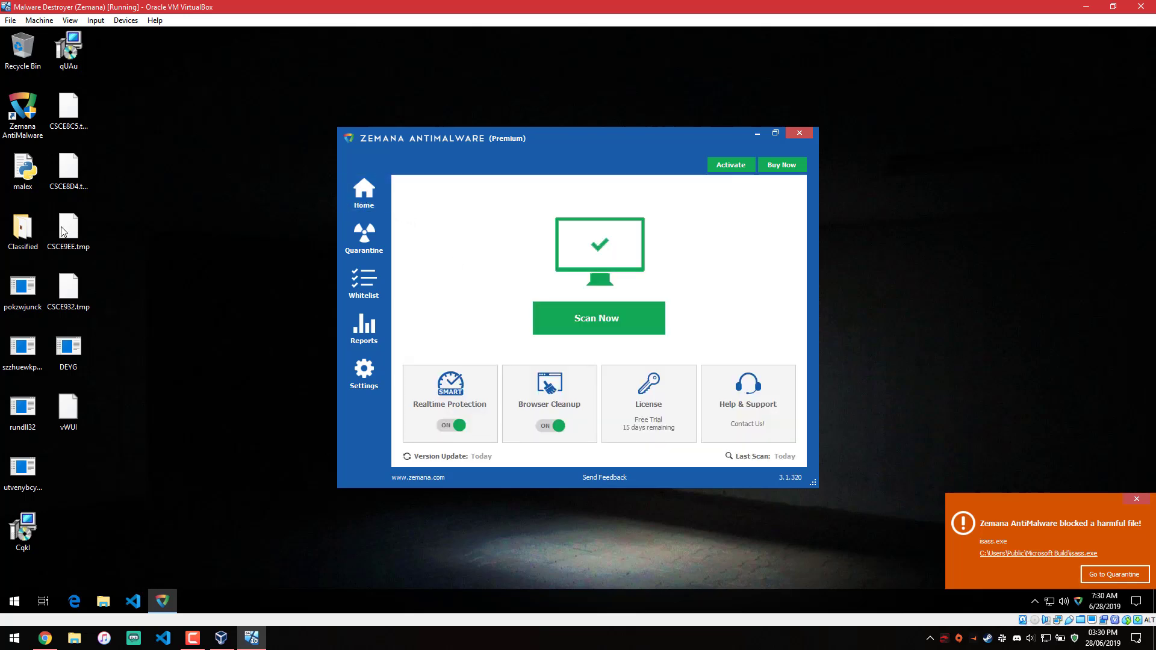
pyautogui.doubleClick(23, 287)
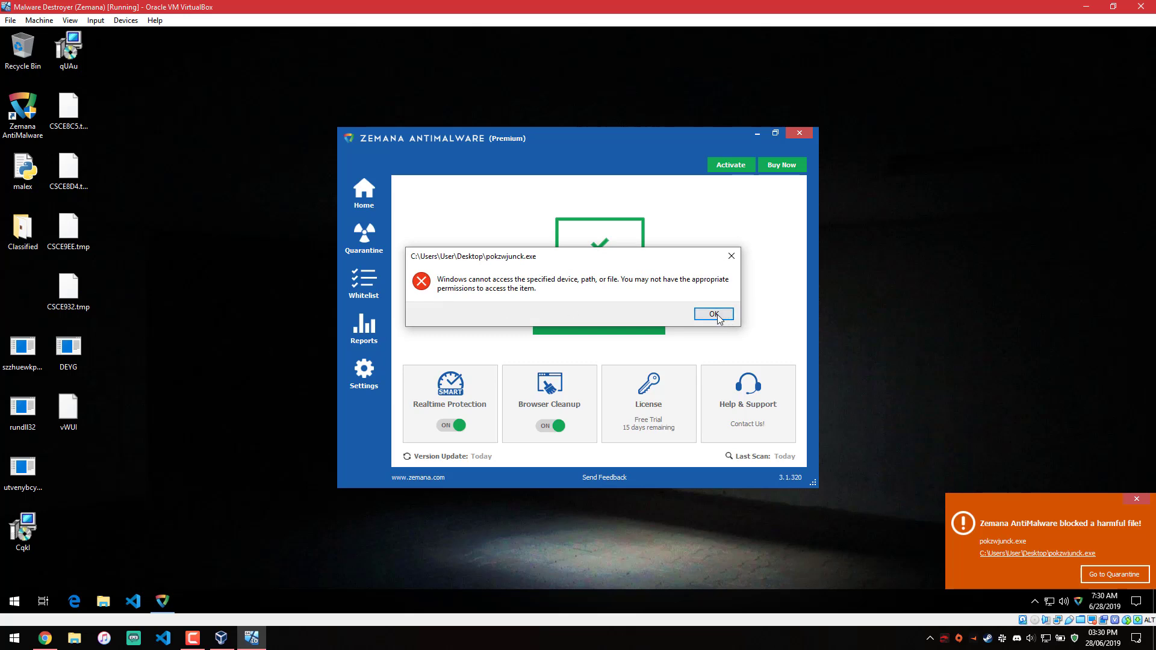
pyautogui.click(713, 314)
pyautogui.click(22, 348)
pyautogui.doubleClick(22, 348)
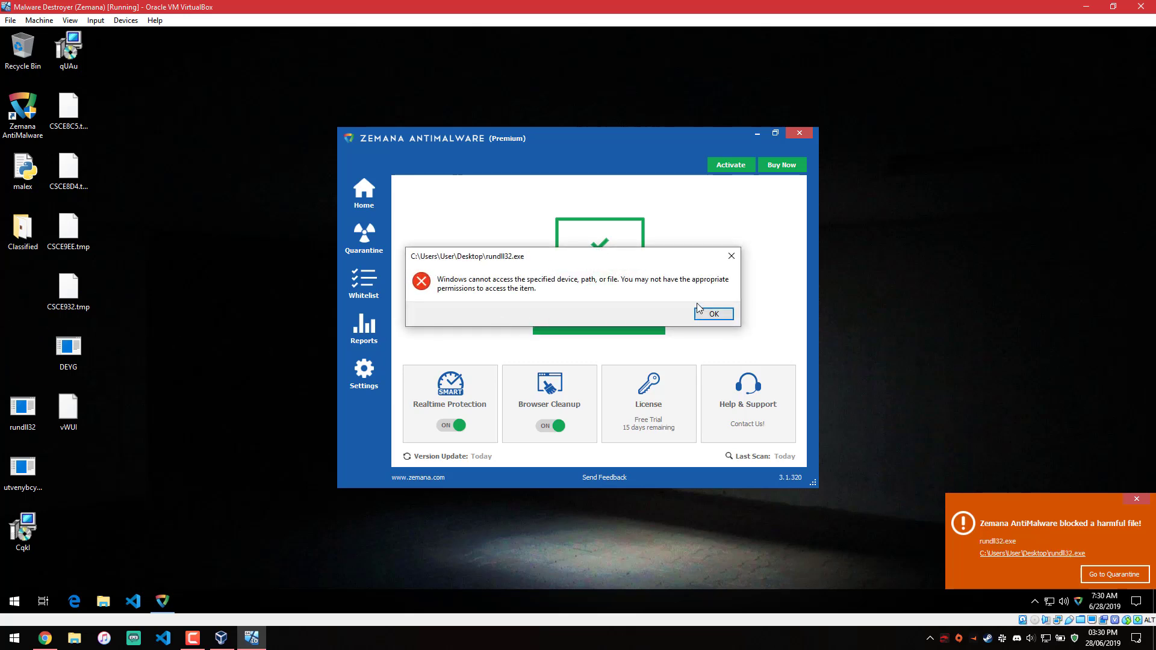
pyautogui.click(713, 314)
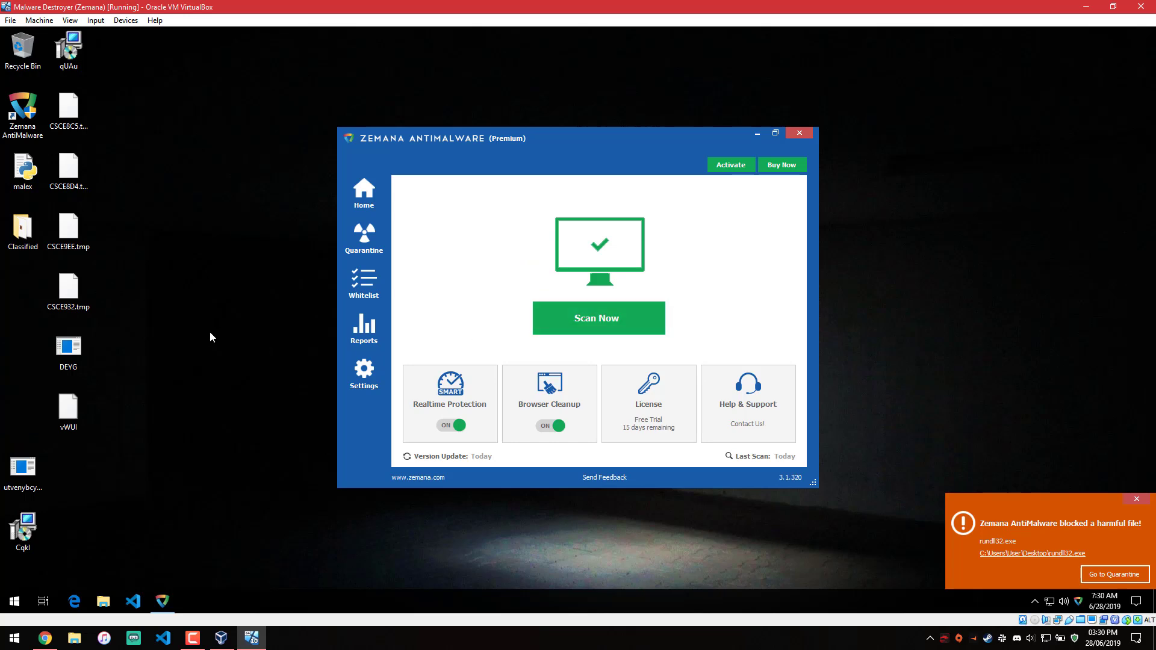